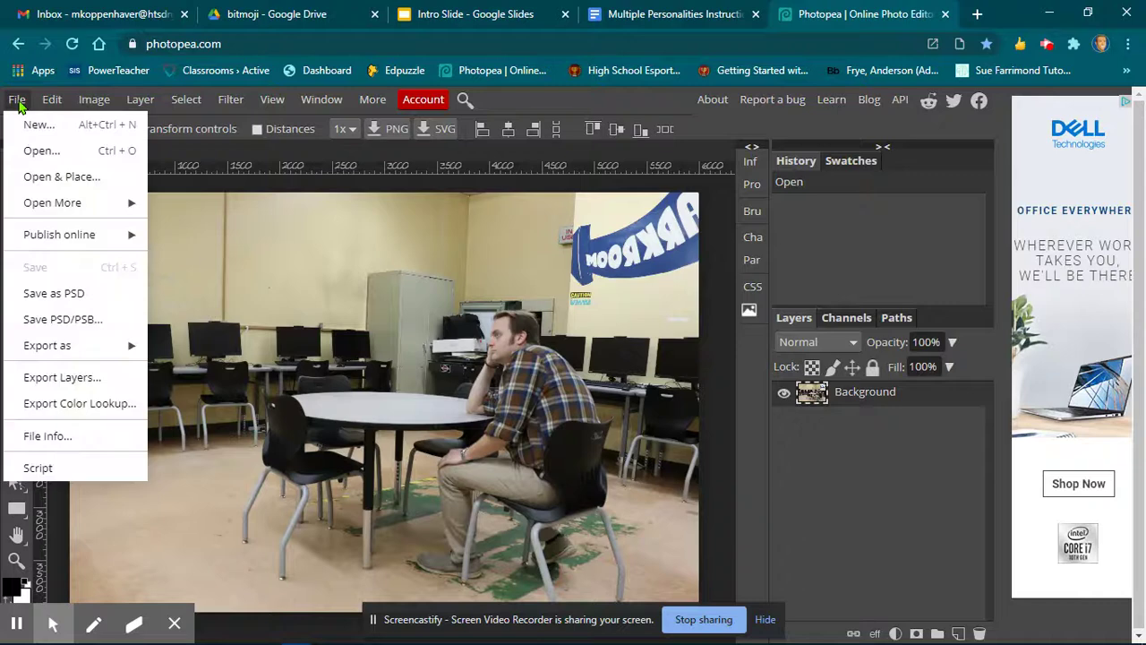
Open and place the images IMG_2646 through IMG_2649 into the document as new layers.
click(51, 178)
click(368, 269)
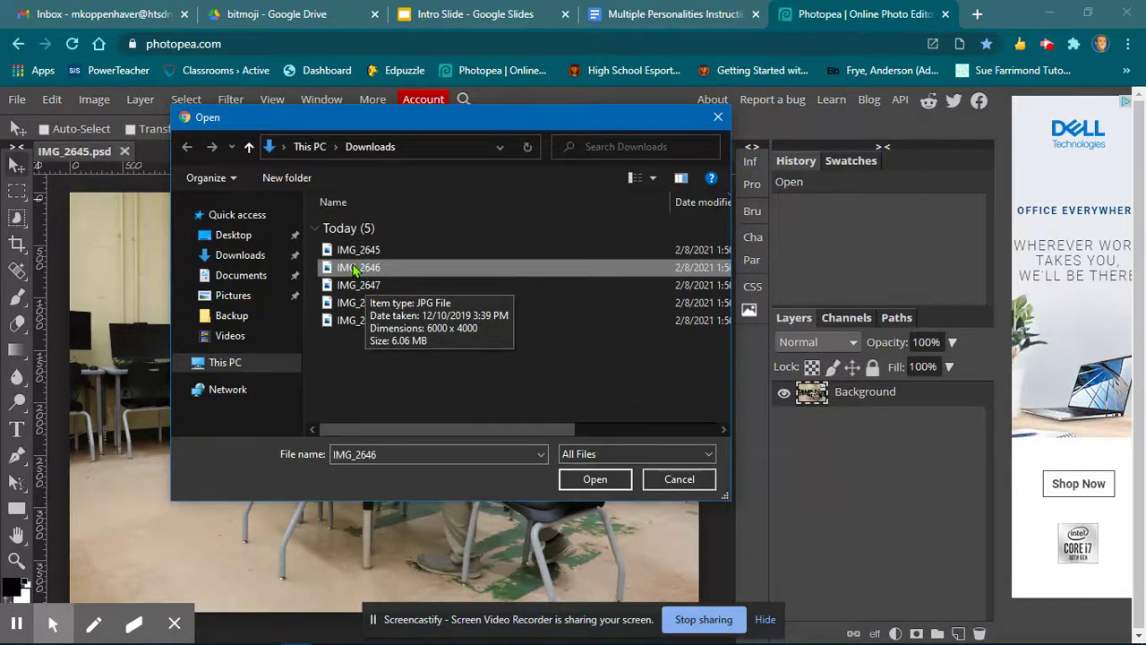
shift+click(347, 321)
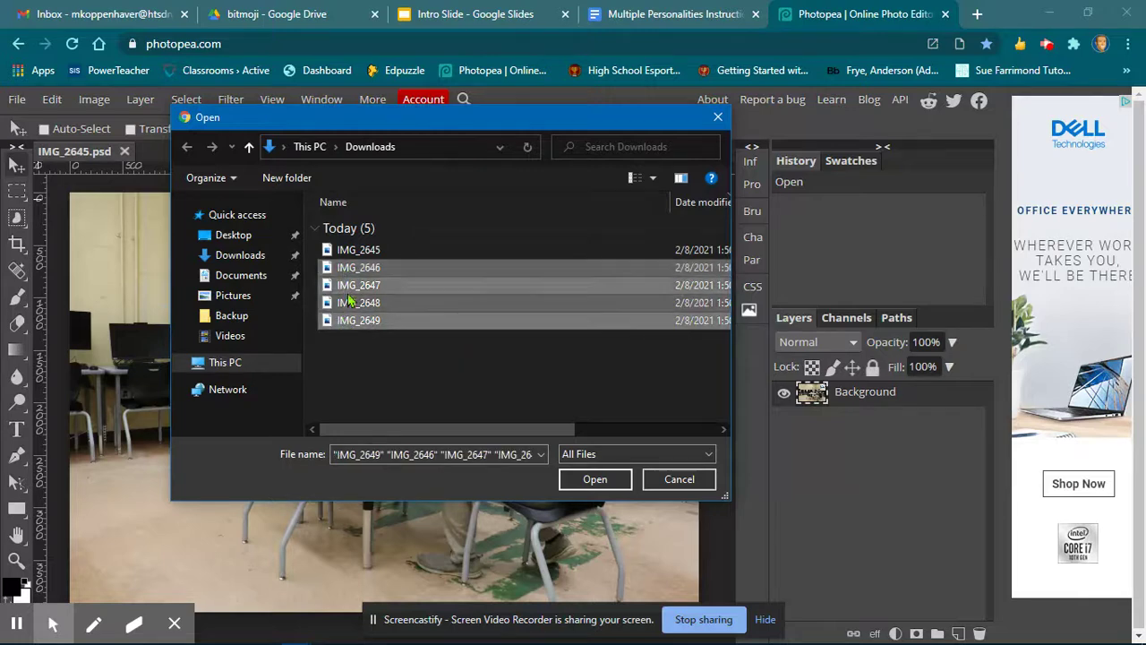
click(594, 479)
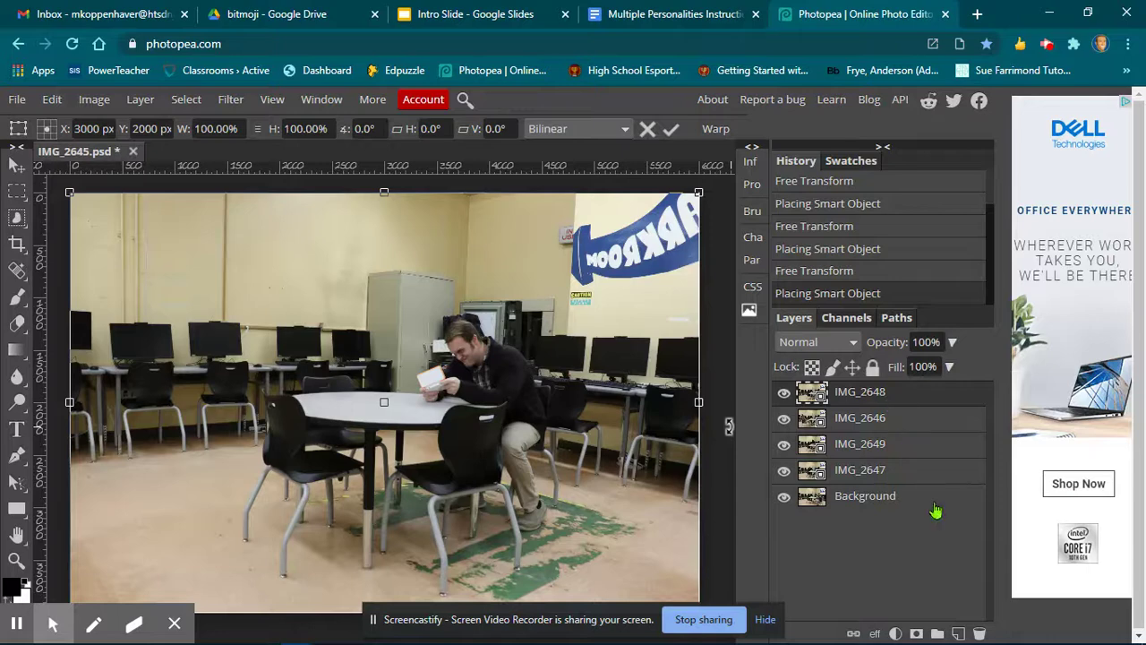
Add layer masks to the IMG_2646, IMG_2649 and IMG_2647 layers.
click(910, 431)
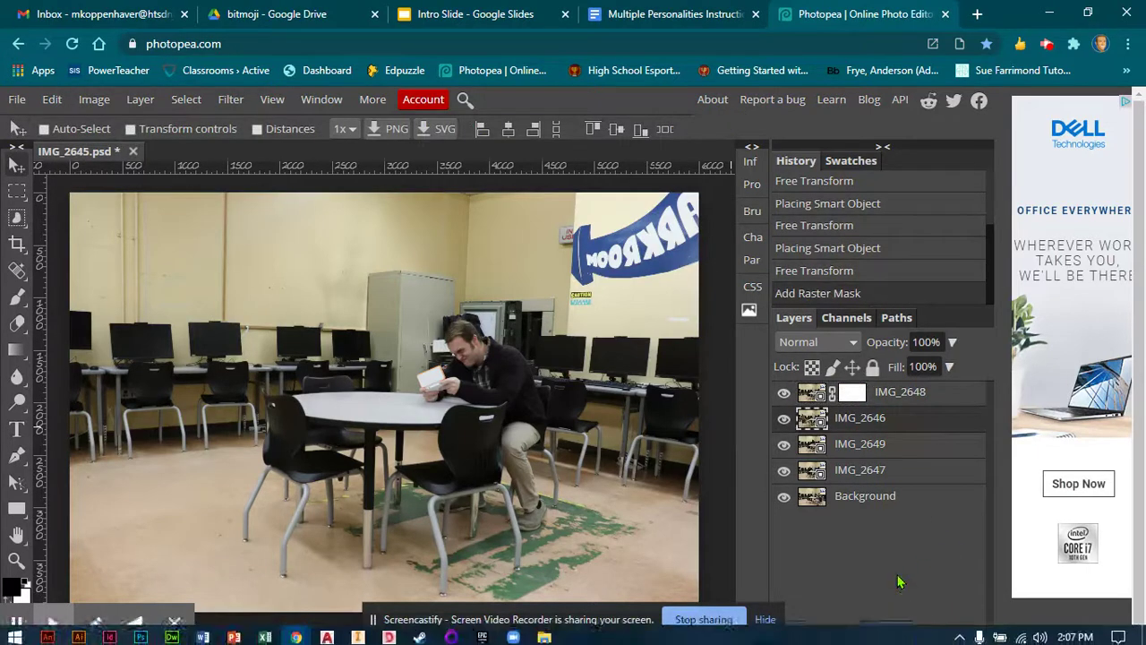
click(915, 633)
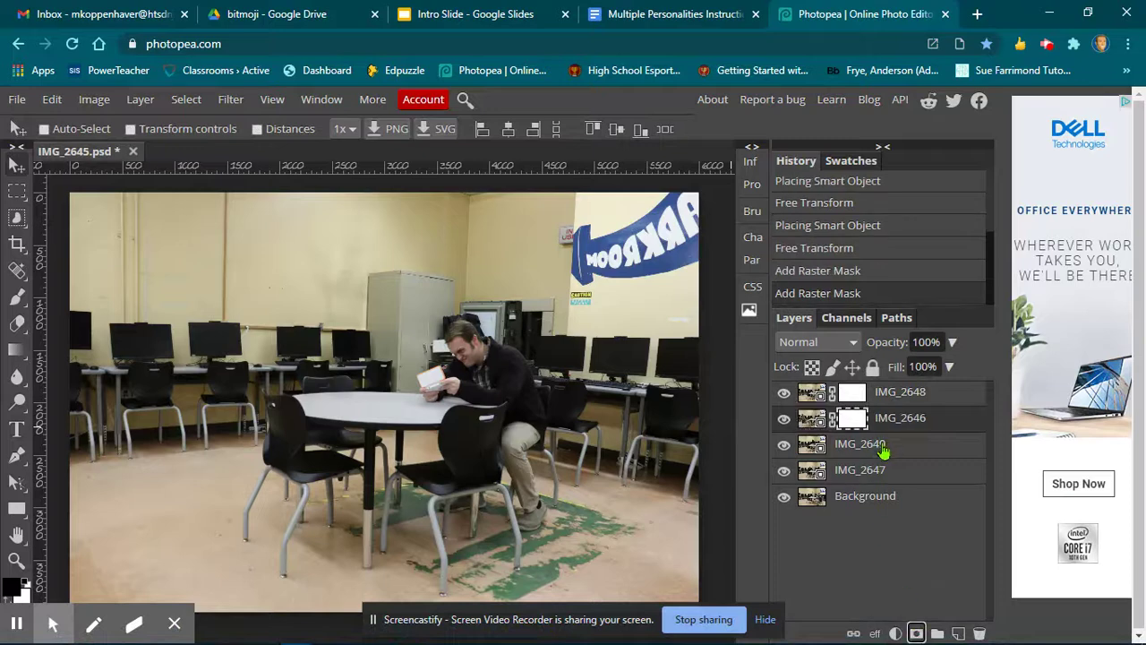
click(883, 451)
click(915, 633)
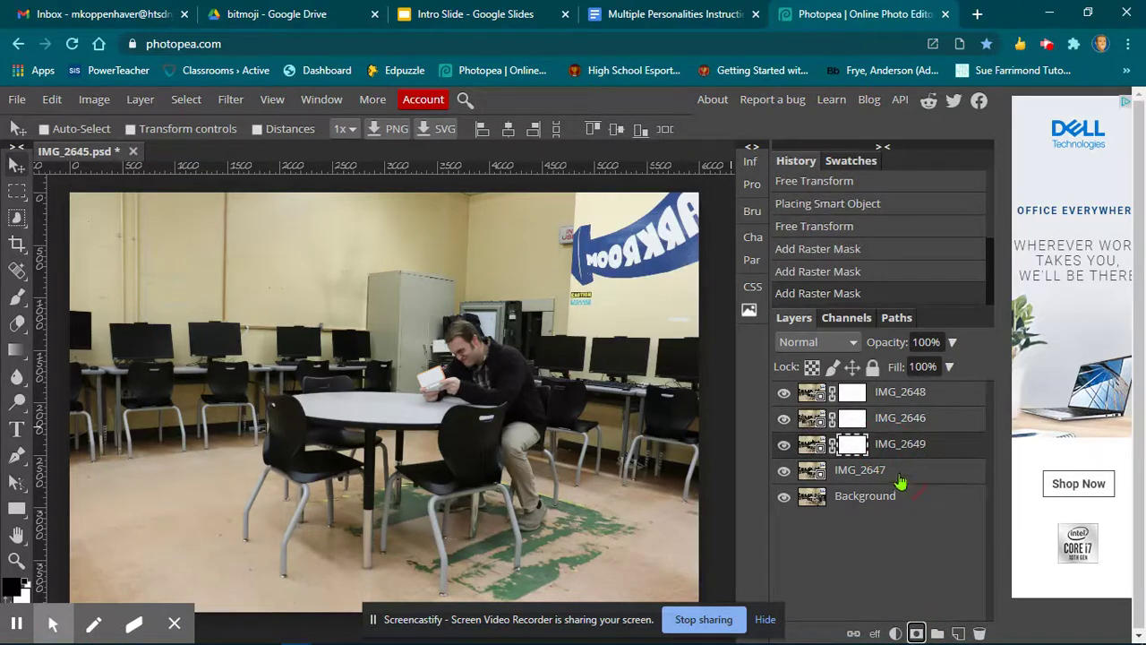
click(900, 480)
click(916, 633)
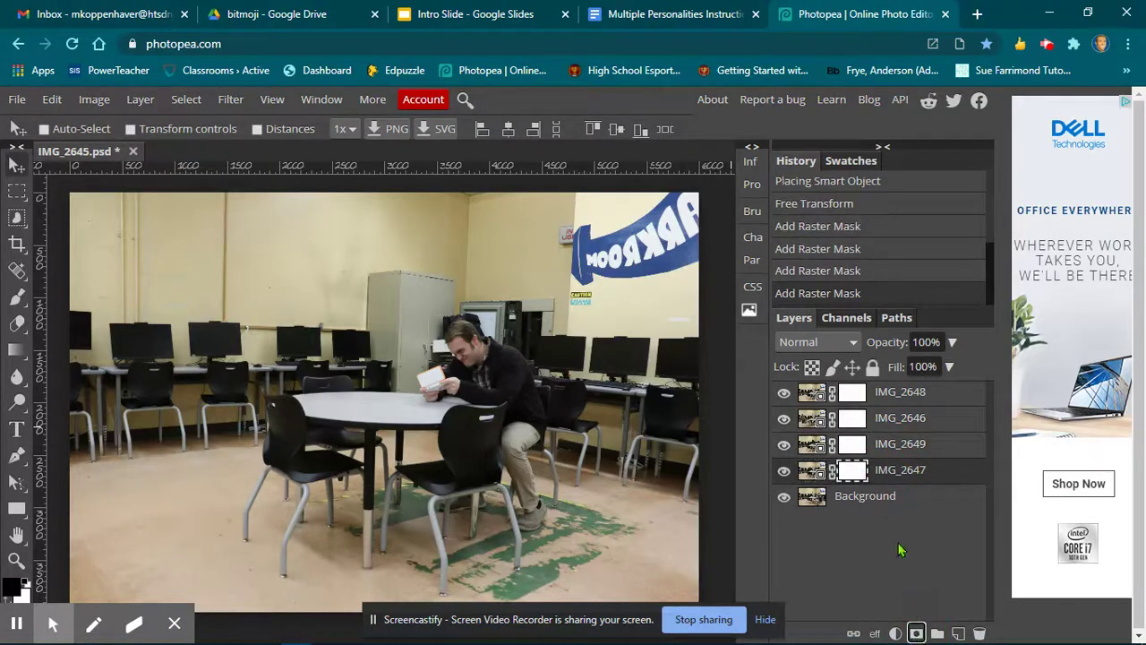
click(887, 480)
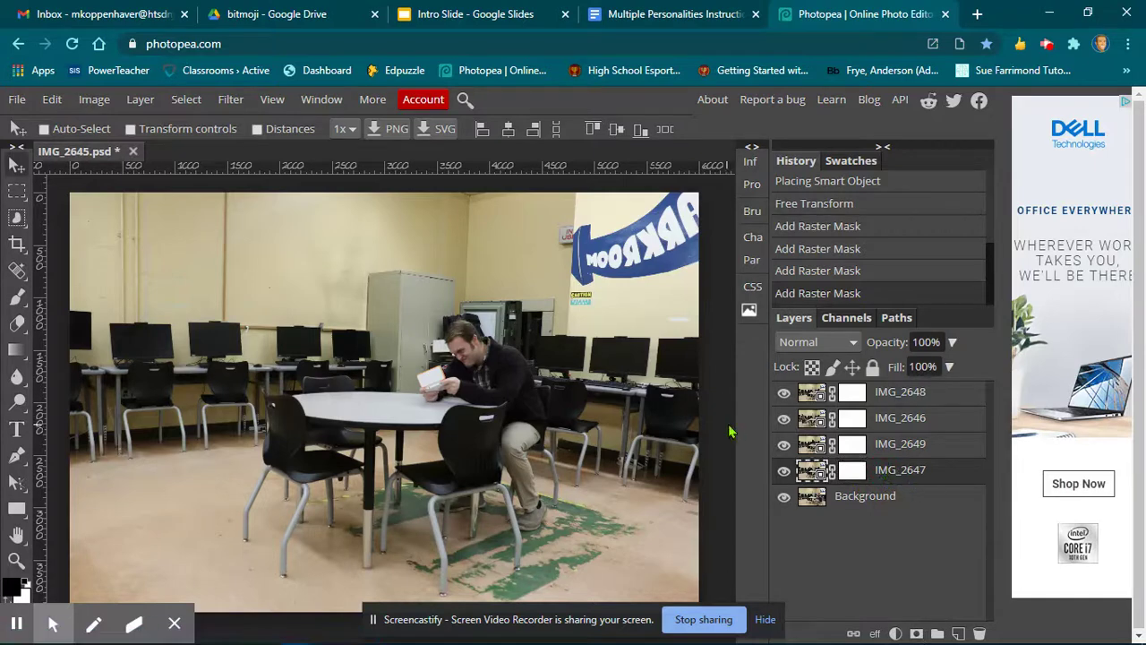
Hide the IMG_2648, IMG_2646 and IMG_2649 layers and toggle IMG_2647's visibility to compare it with the background.
click(785, 394)
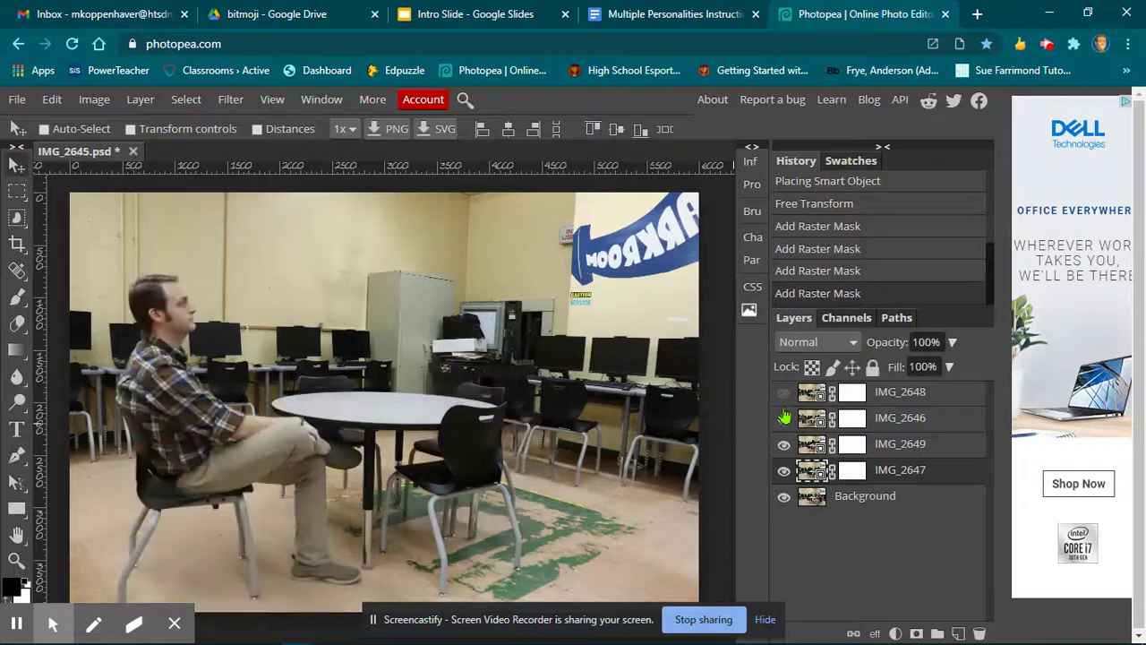
click(784, 420)
click(784, 445)
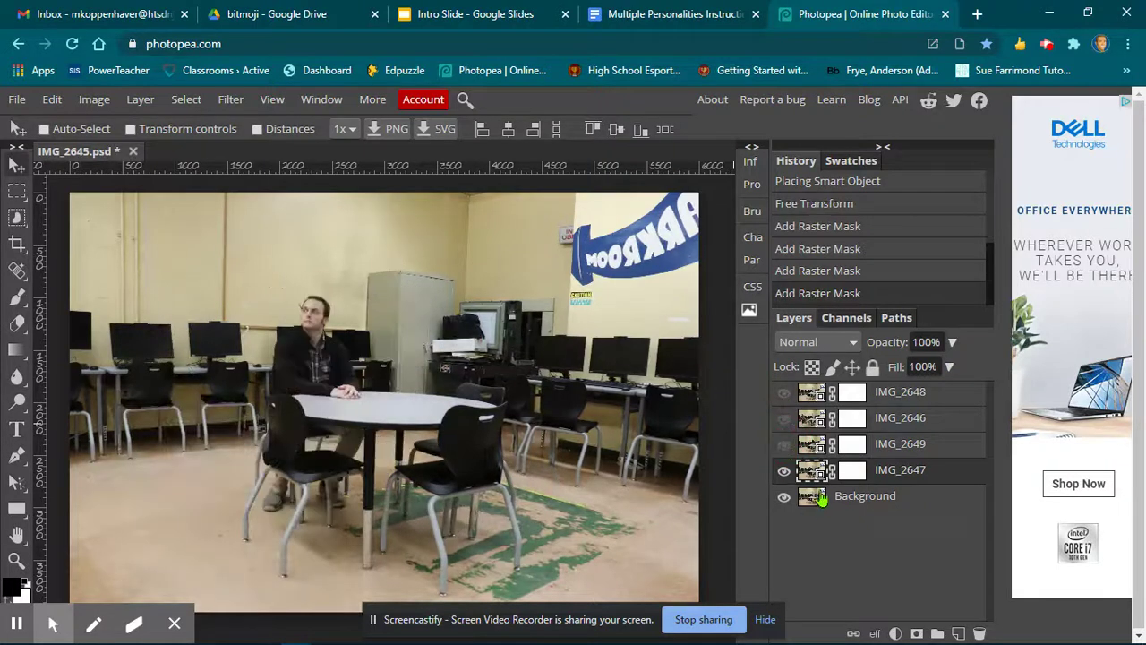
click(785, 472)
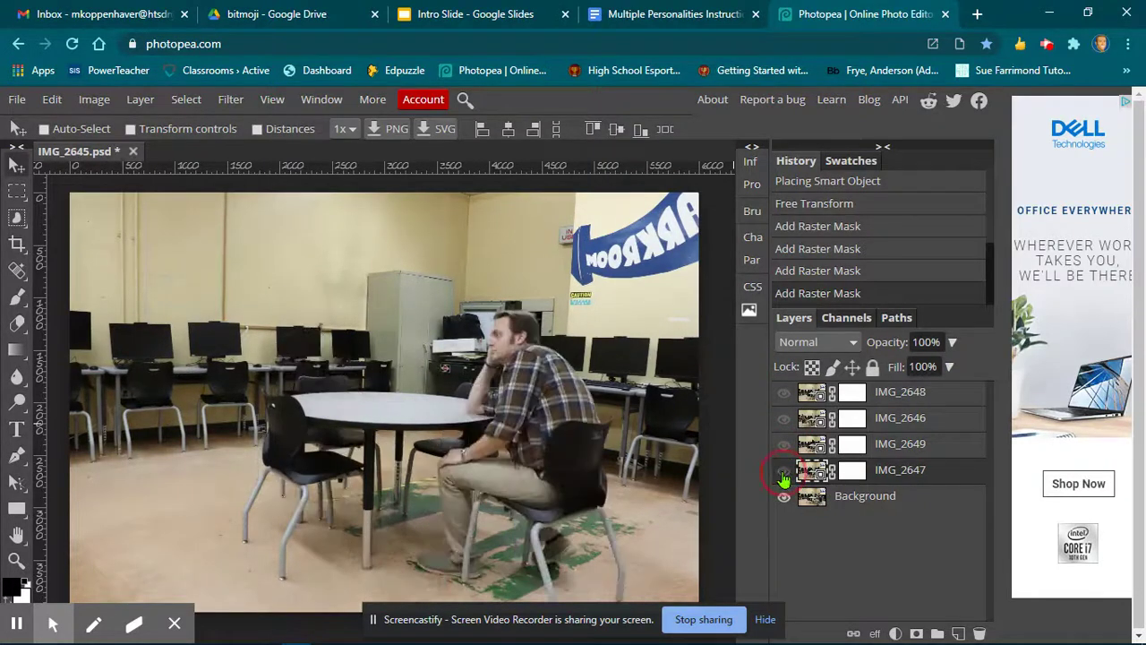
click(786, 474)
click(787, 474)
click(786, 475)
click(787, 474)
click(786, 474)
click(784, 472)
click(787, 475)
Paint black on IMG_2647's mask with a 521 px brush to reveal the seated man from the background.
click(852, 474)
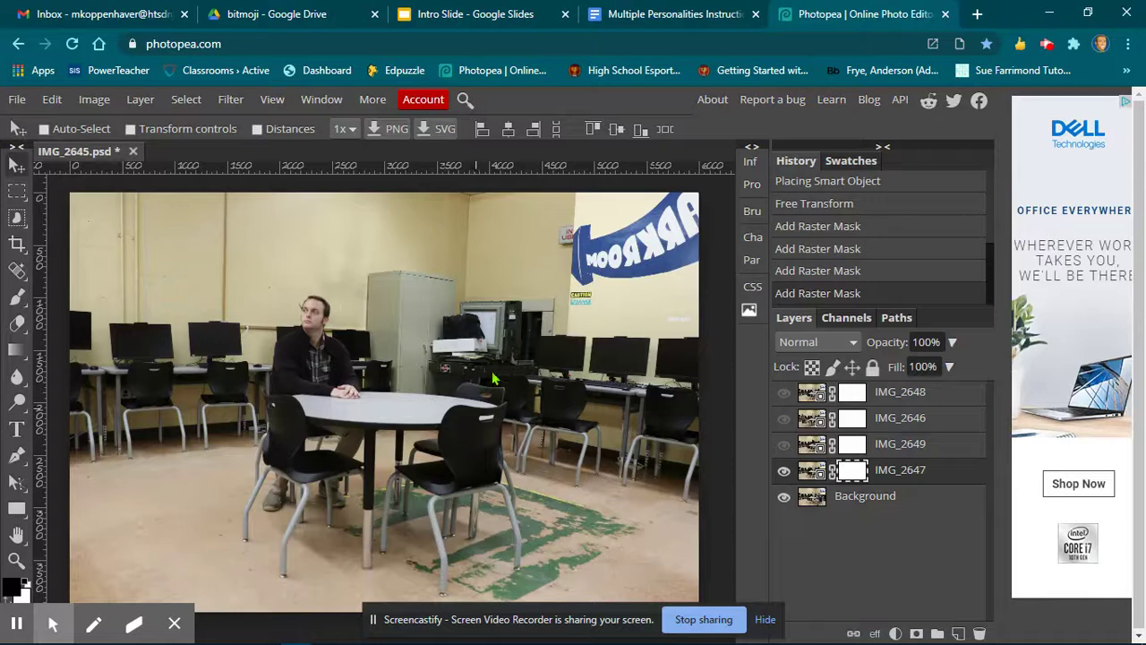
click(18, 298)
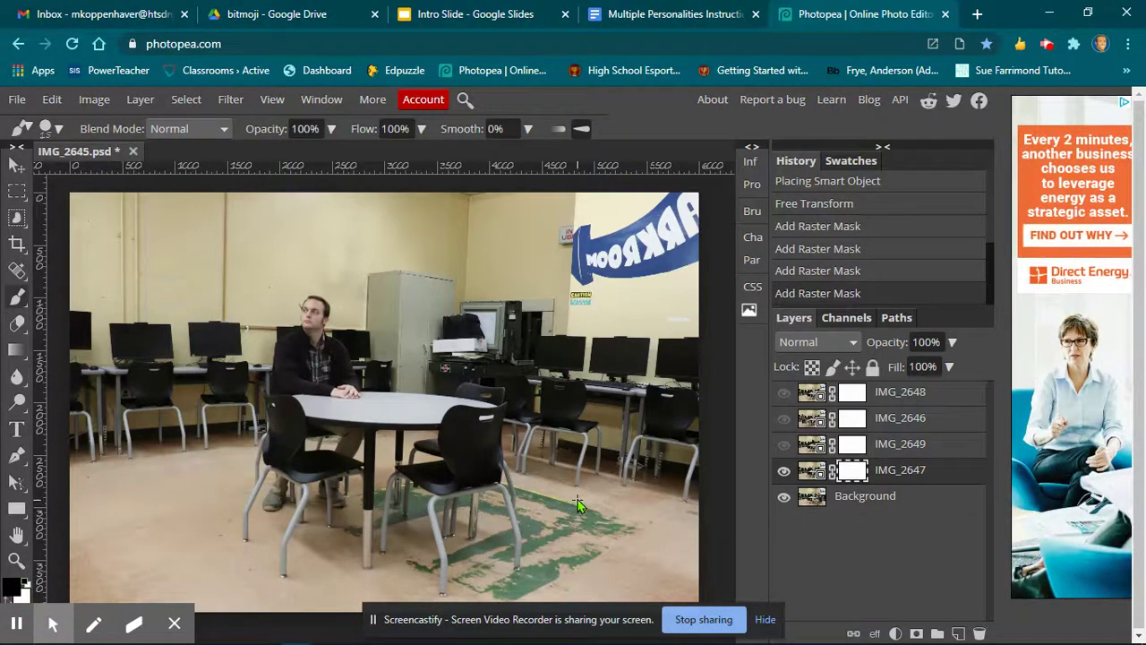
click(59, 132)
drag(103, 177, 192, 177)
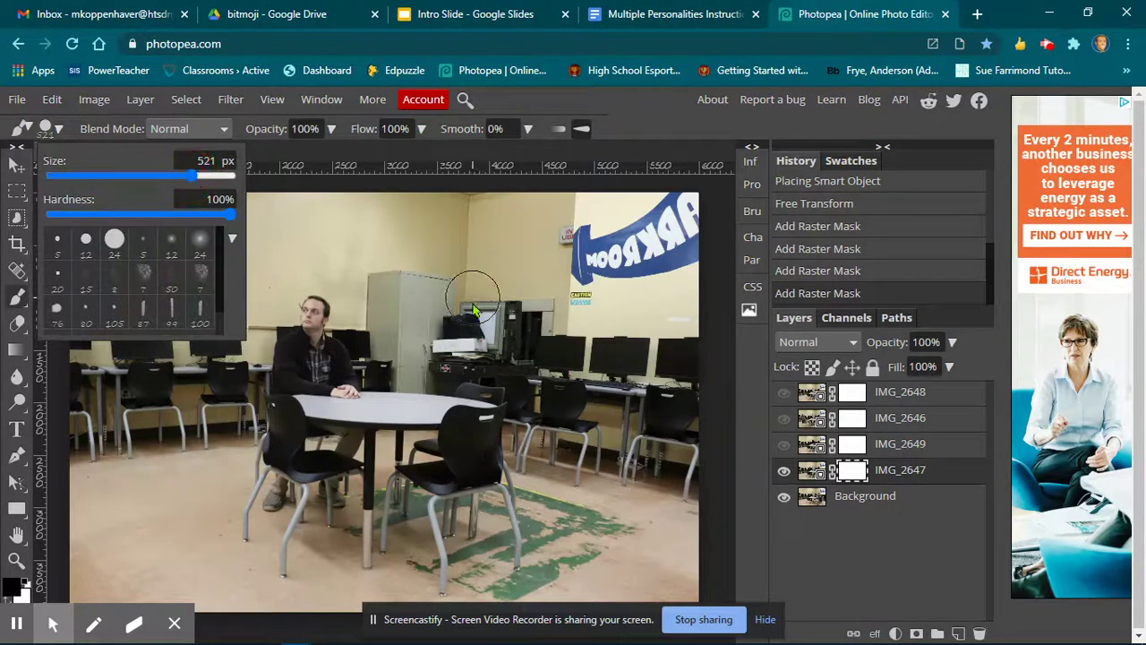
mouse_move(525, 326)
mouse_down()
mouse_move(544, 595)
mouse_move(686, 568)
mouse_move(613, 535)
mouse_move(534, 546)
mouse_move(547, 487)
mouse_move(570, 473)
mouse_move(640, 476)
mouse_move(696, 498)
mouse_move(599, 498)
mouse_move(582, 379)
mouse_move(582, 456)
mouse_move(577, 374)
mouse_move(539, 325)
mouse_move(512, 329)
mouse_move(508, 398)
mouse_move(499, 378)
mouse_move(476, 436)
mouse_move(510, 625)
mouse_move(427, 610)
mouse_move(419, 600)
mouse_move(462, 584)
mouse_move(439, 579)
mouse_move(391, 530)
mouse_move(409, 485)
mouse_move(452, 452)
mouse_move(460, 466)
mouse_move(443, 533)
mouse_move(461, 581)
mouse_move(462, 521)
mouse_move(529, 436)
mouse_move(518, 386)
mouse_move(483, 406)
mouse_move(440, 402)
mouse_move(504, 358)
mouse_move(592, 408)
mouse_up()
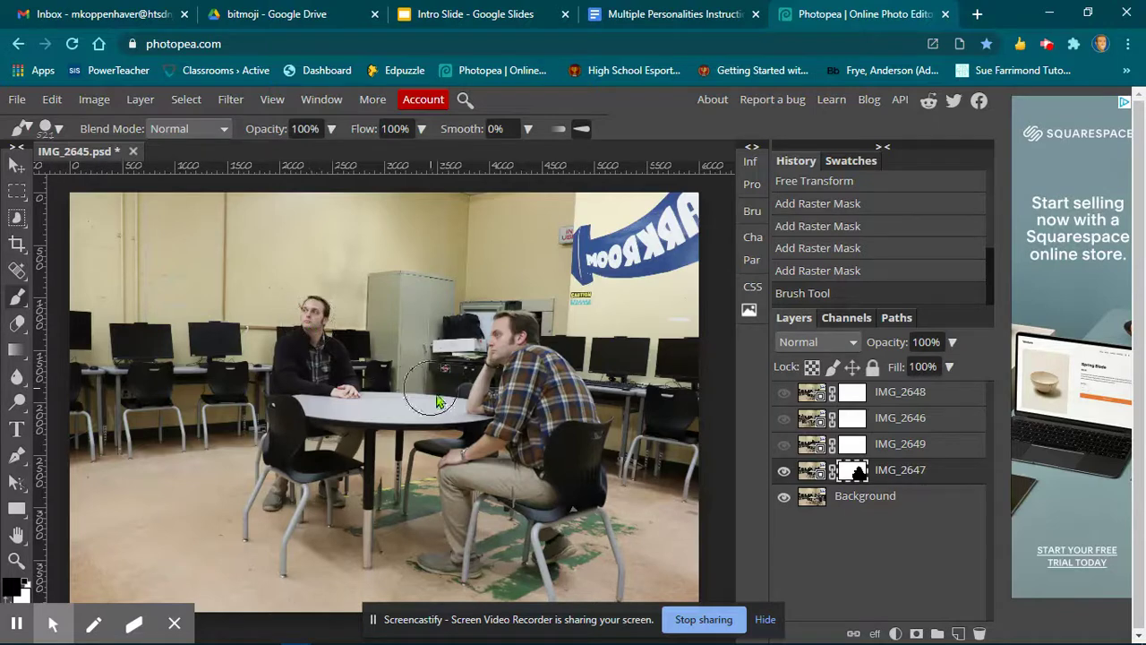
drag(499, 542, 524, 460)
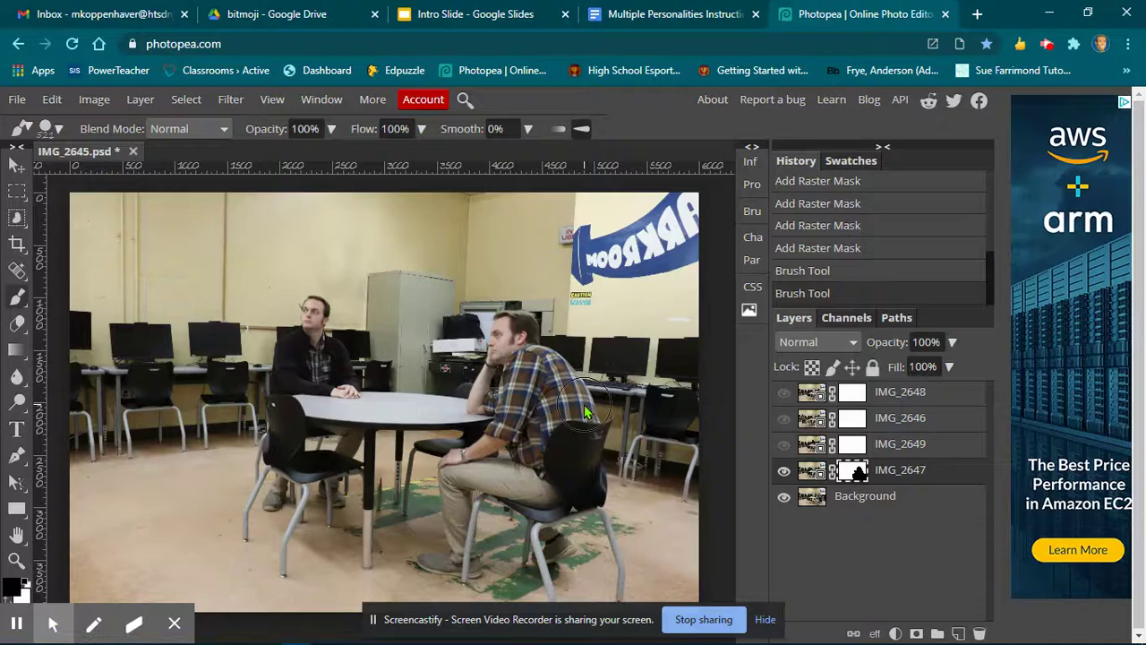
Show the IMG_2649 layer and paint black on its mask to reveal the seated man underneath.
click(784, 448)
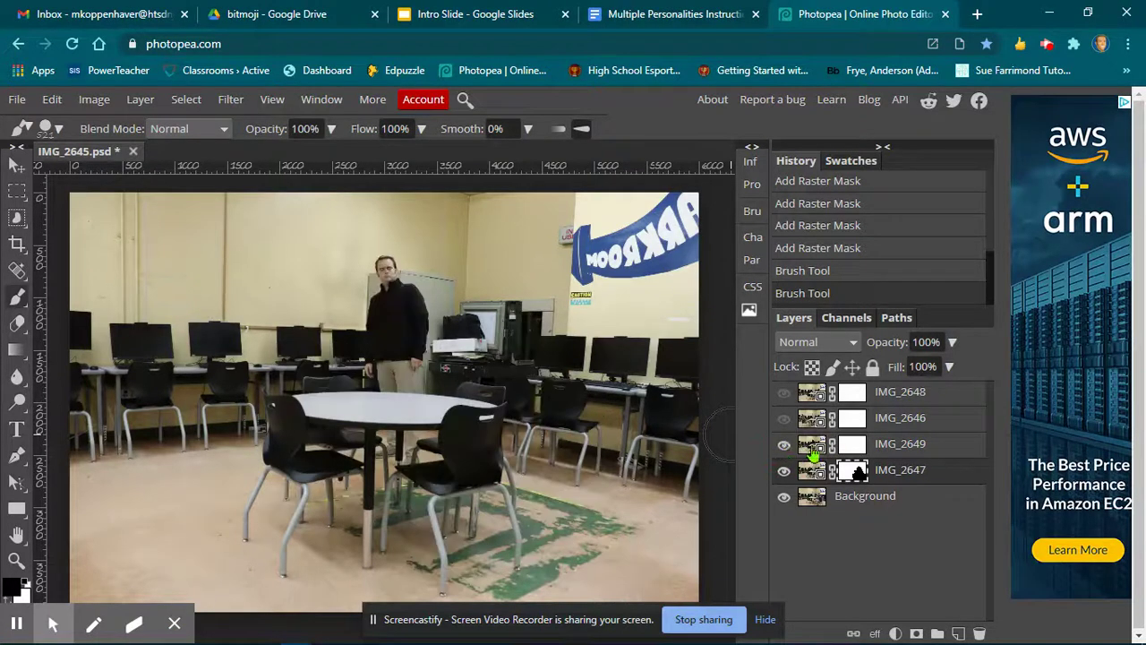
click(854, 449)
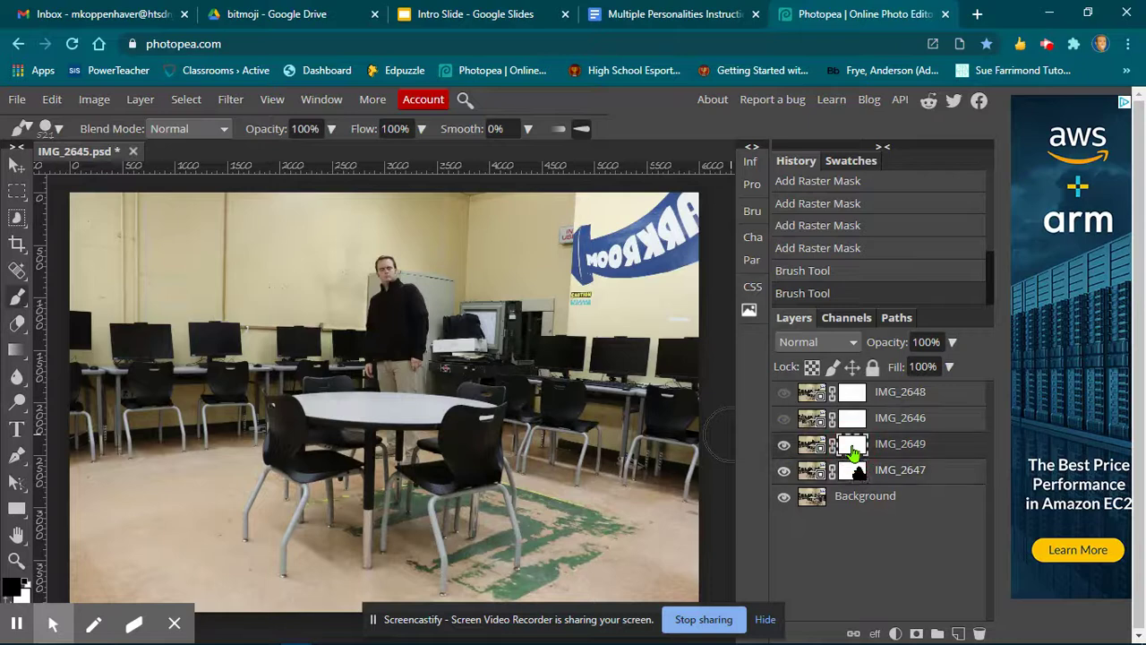
mouse_move(605, 443)
mouse_down()
mouse_move(591, 381)
mouse_move(575, 450)
mouse_move(583, 594)
mouse_move(543, 604)
mouse_move(518, 432)
mouse_move(542, 398)
mouse_move(526, 313)
mouse_move(514, 378)
mouse_move(564, 475)
mouse_move(562, 573)
mouse_move(529, 584)
mouse_move(534, 468)
mouse_move(551, 423)
mouse_move(629, 600)
mouse_move(420, 595)
mouse_move(394, 475)
mouse_move(407, 488)
mouse_move(432, 481)
mouse_move(438, 408)
mouse_move(474, 402)
mouse_move(455, 490)
mouse_move(459, 548)
mouse_move(479, 598)
mouse_move(497, 556)
mouse_move(468, 403)
mouse_move(470, 358)
mouse_move(483, 340)
mouse_move(488, 354)
mouse_up()
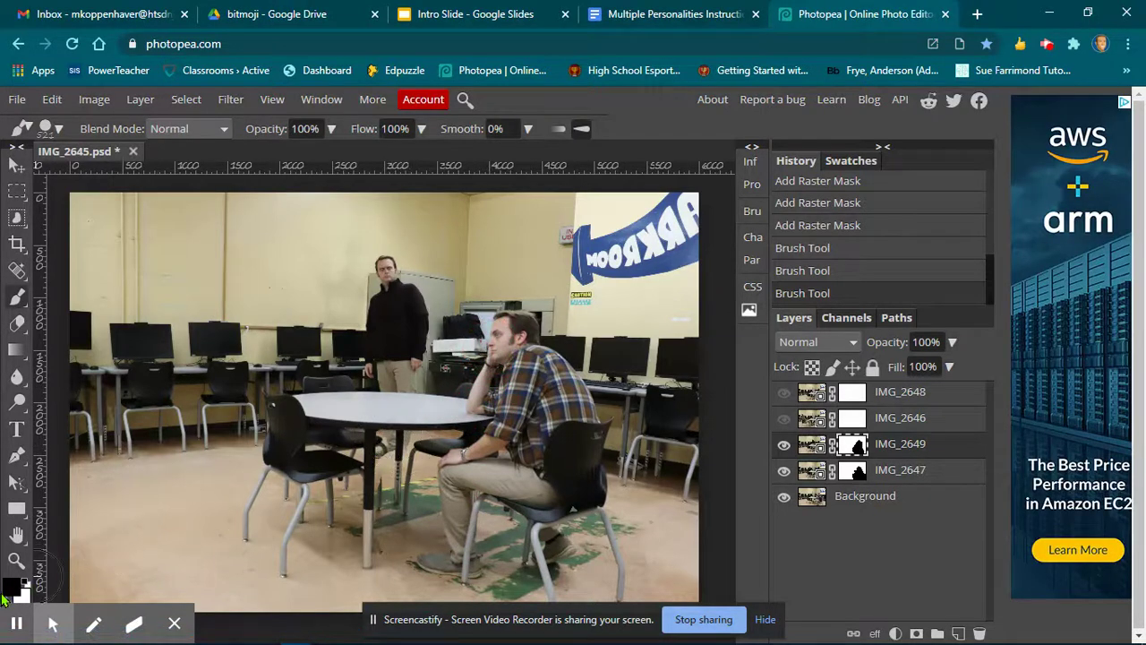
Switch the foreground color to white, set the brush to 133 px, and paint back the table leg on IMG_2649's mask.
click(6, 602)
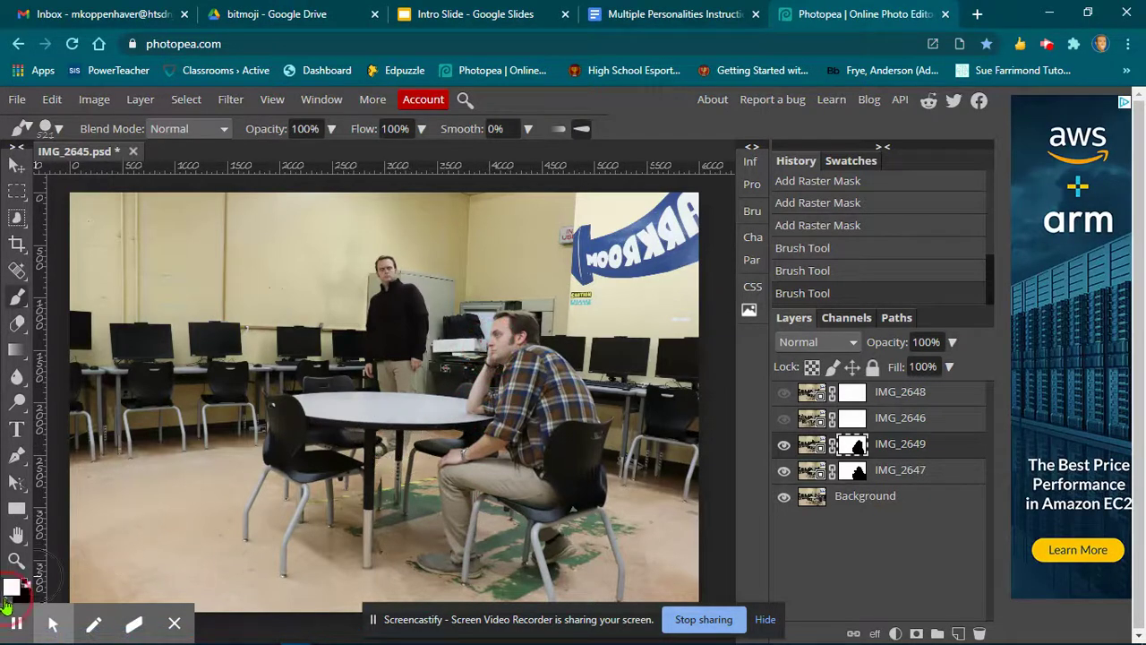
click(59, 128)
drag(188, 176, 136, 176)
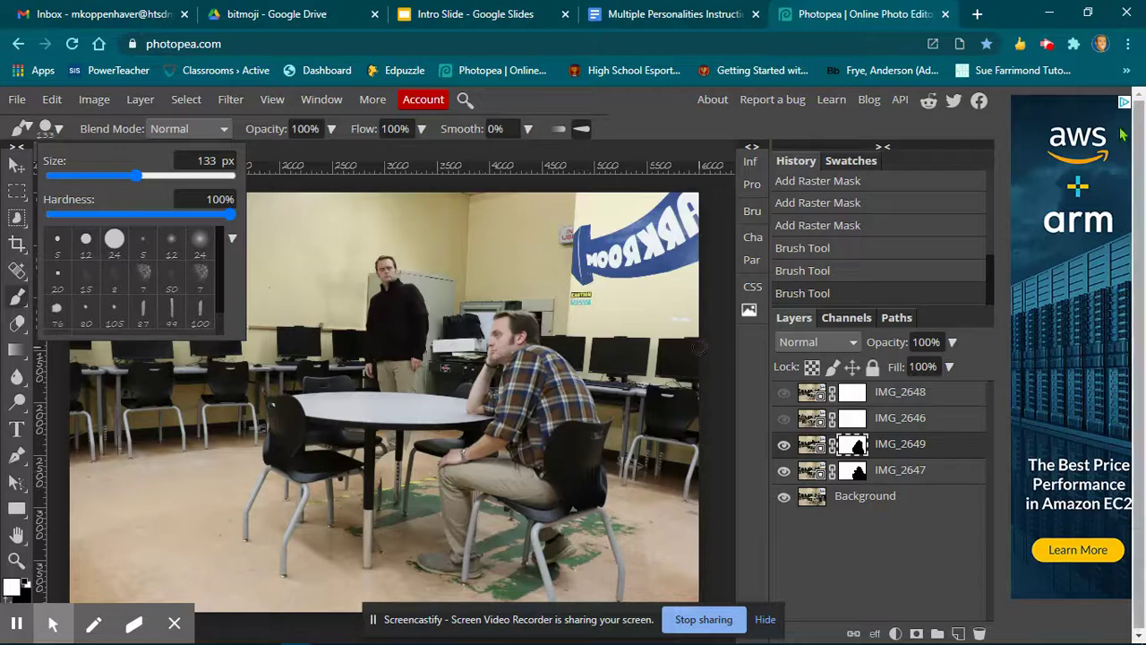
click(662, 117)
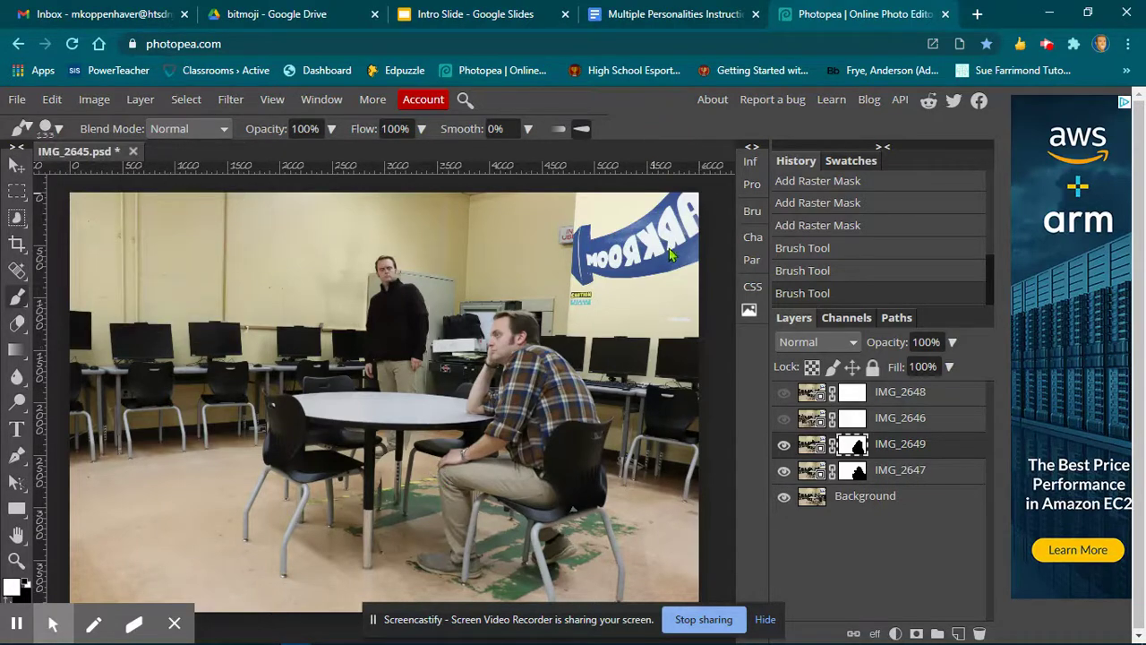
key(ctrl+plus)
key(ctrl+plus)
key(ctrl+plus)
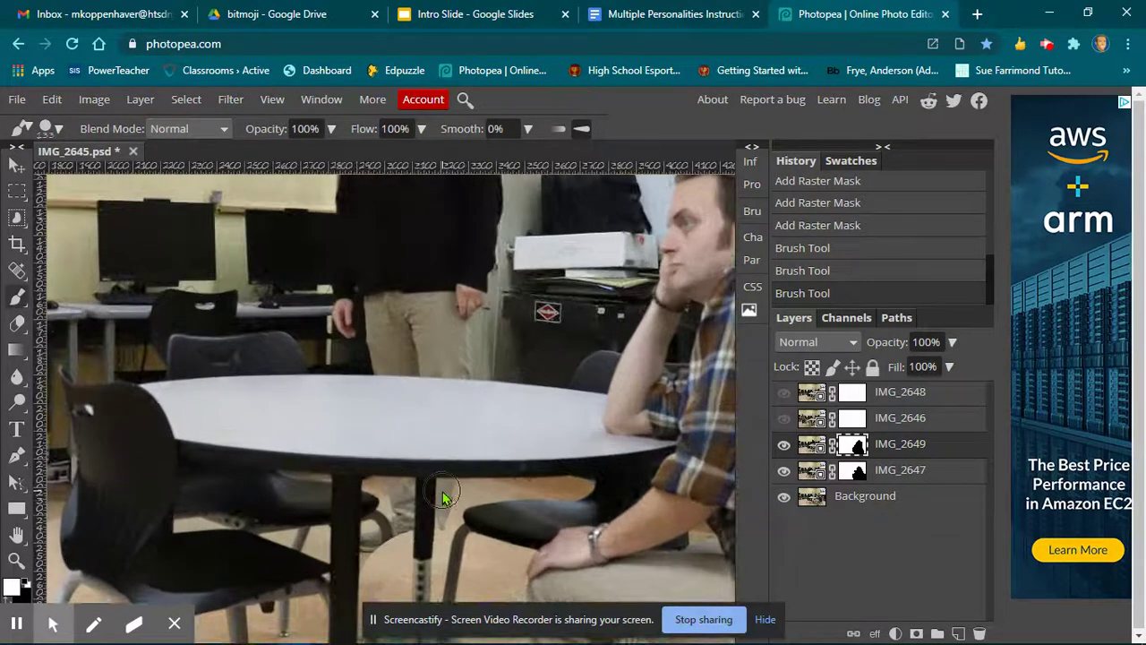
mouse_move(452, 501)
mouse_down()
mouse_move(430, 552)
mouse_move(378, 555)
mouse_move(464, 567)
mouse_move(476, 555)
mouse_move(469, 515)
mouse_move(470, 542)
mouse_move(453, 567)
mouse_move(422, 566)
mouse_up()
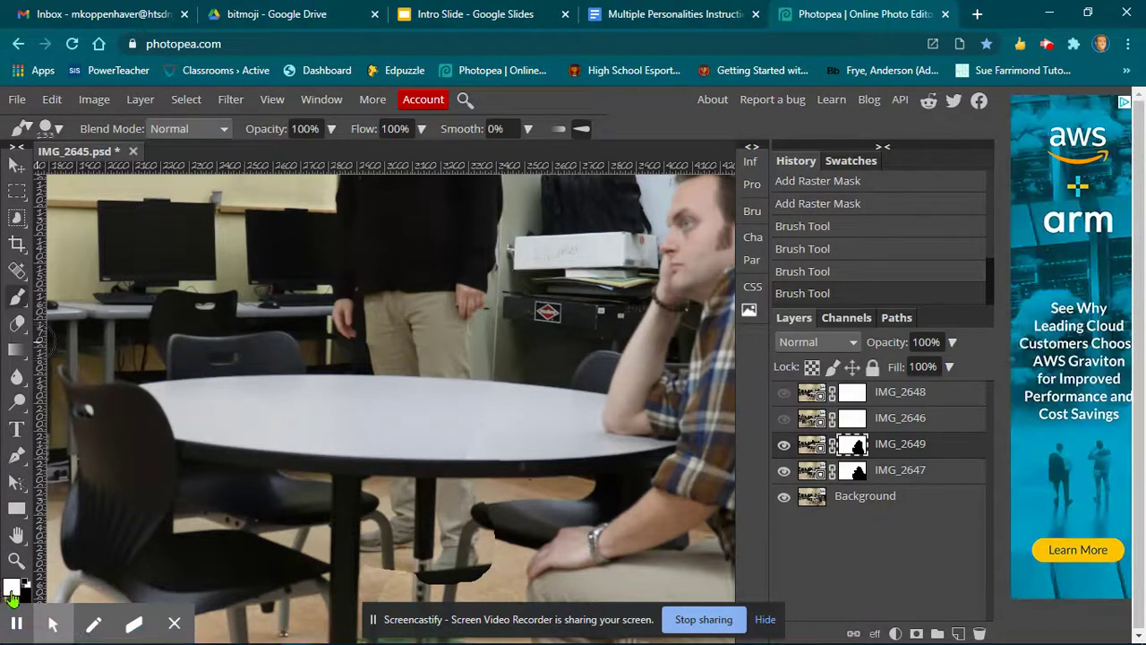
Set the foreground color back to black and paint over the chair area on IMG_2649's mask.
click(8, 593)
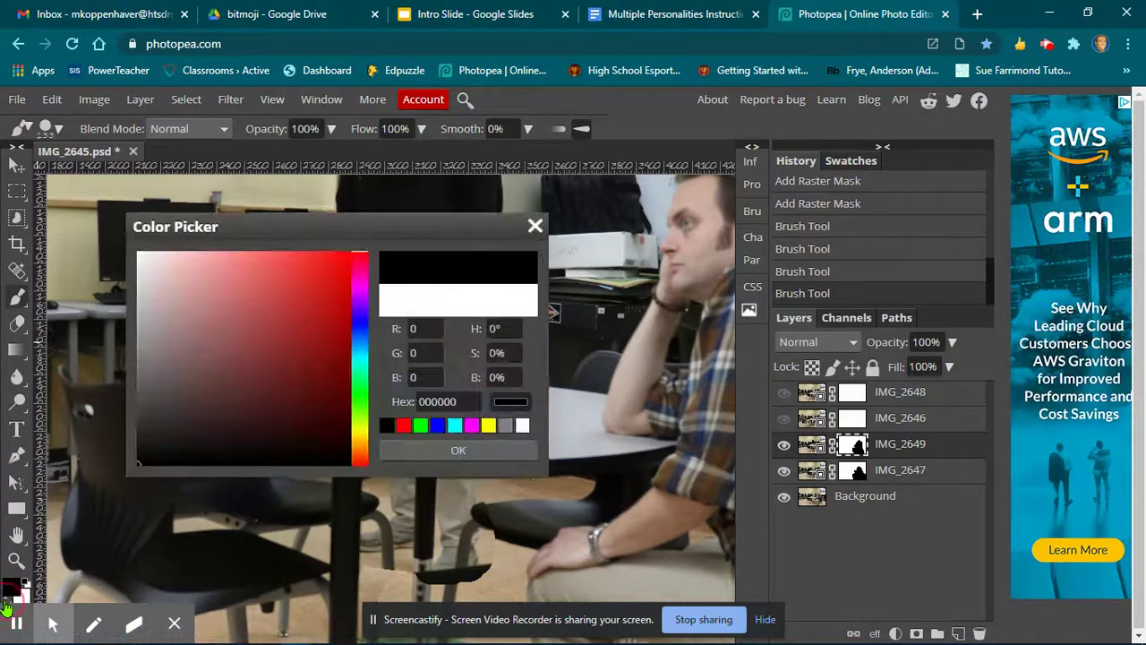
click(397, 449)
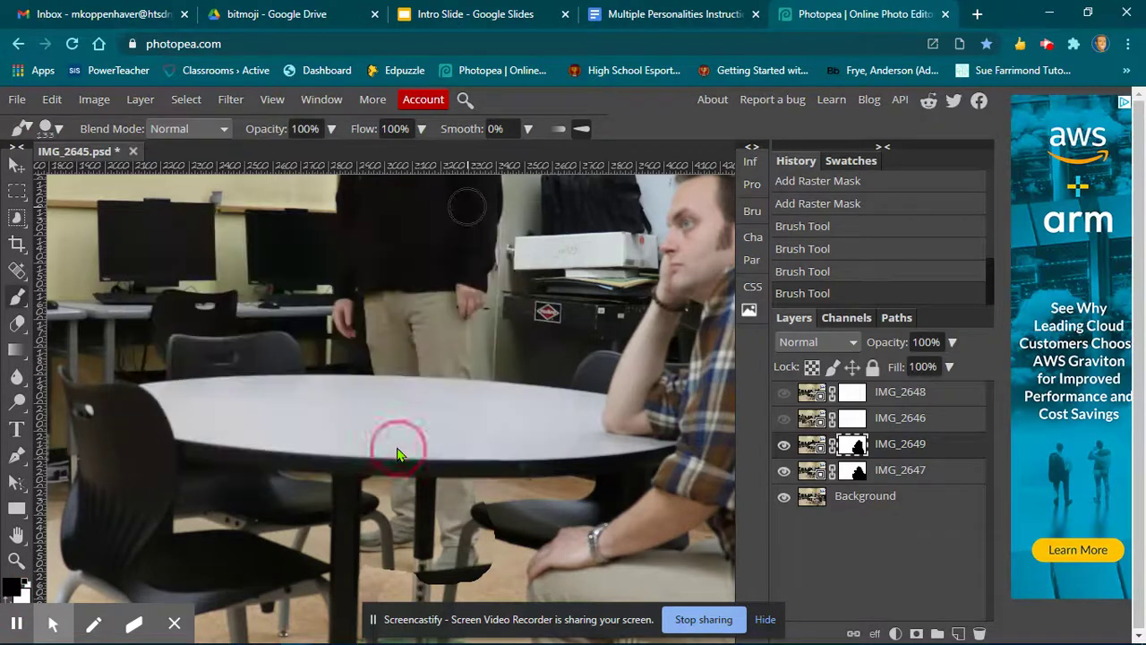
click(499, 517)
drag(490, 586, 473, 590)
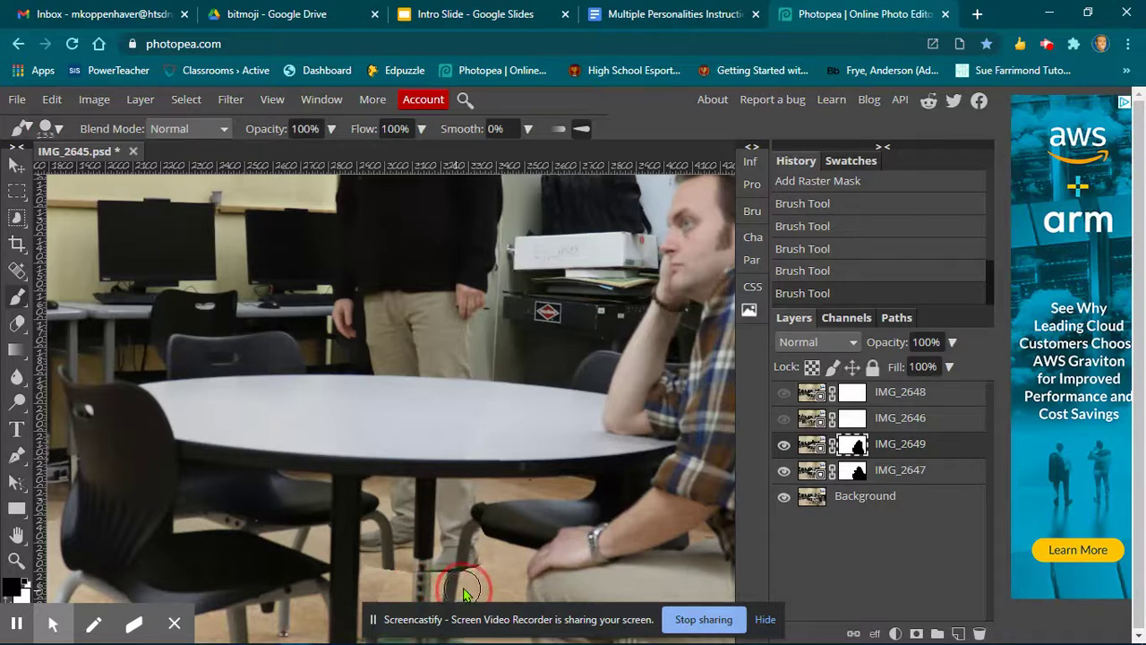
drag(488, 593, 510, 582)
Enlarge the brush to 288 px and paint black on IMG_2649's mask to reveal the left seated man.
key(h)
drag(268, 424, 346, 394)
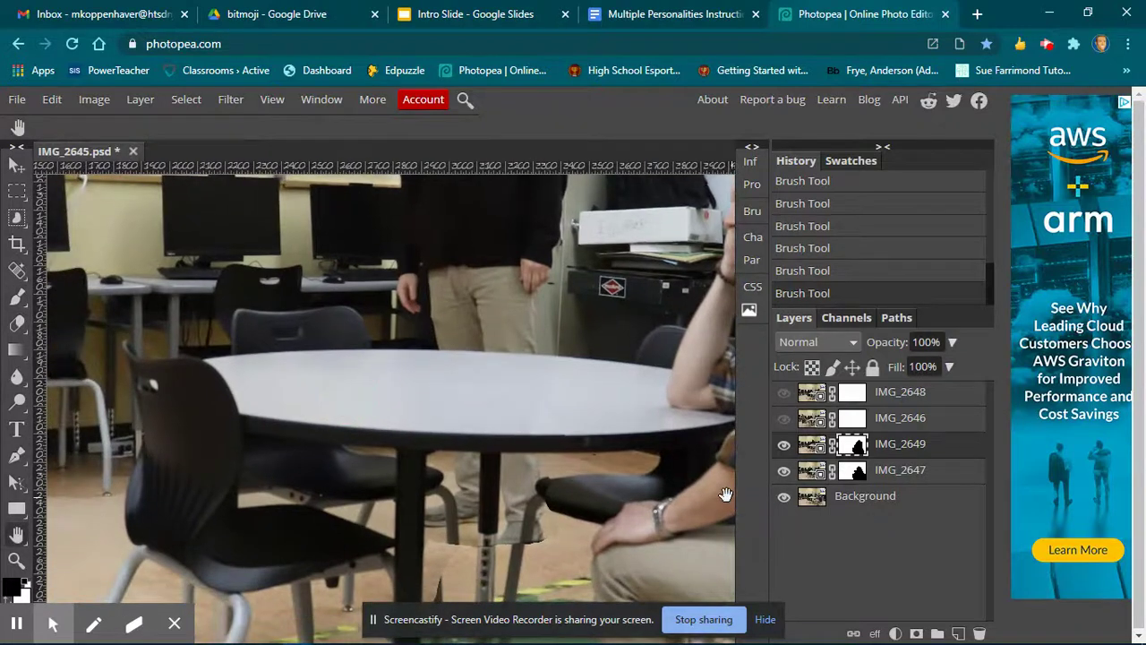
scroll(685, 484, down, 2)
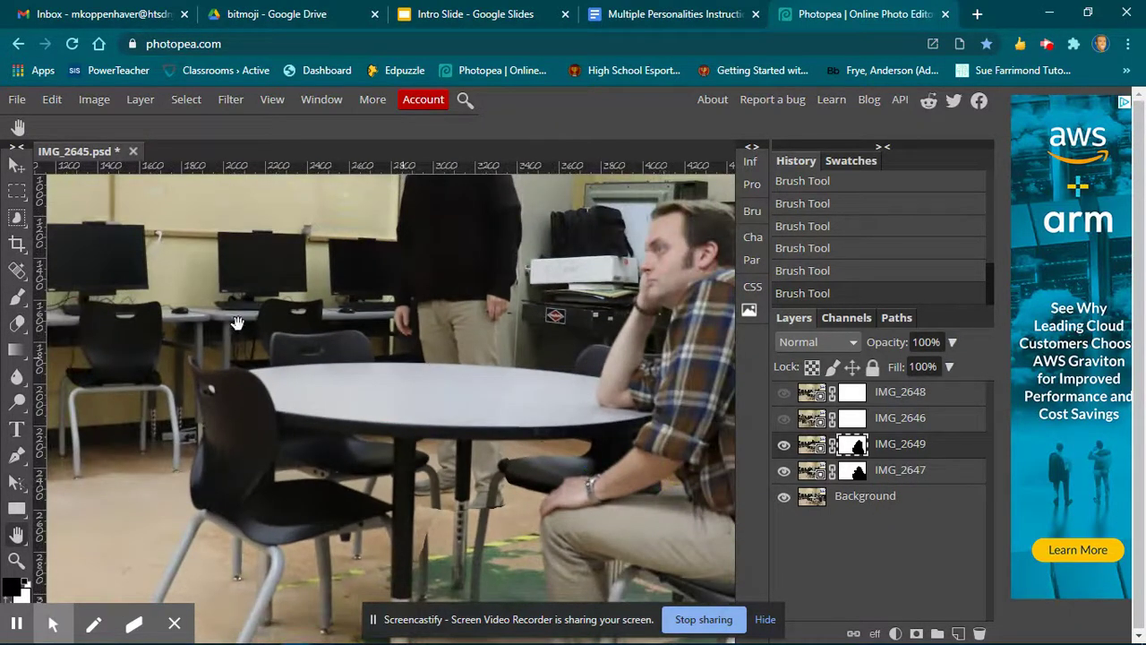
click(17, 298)
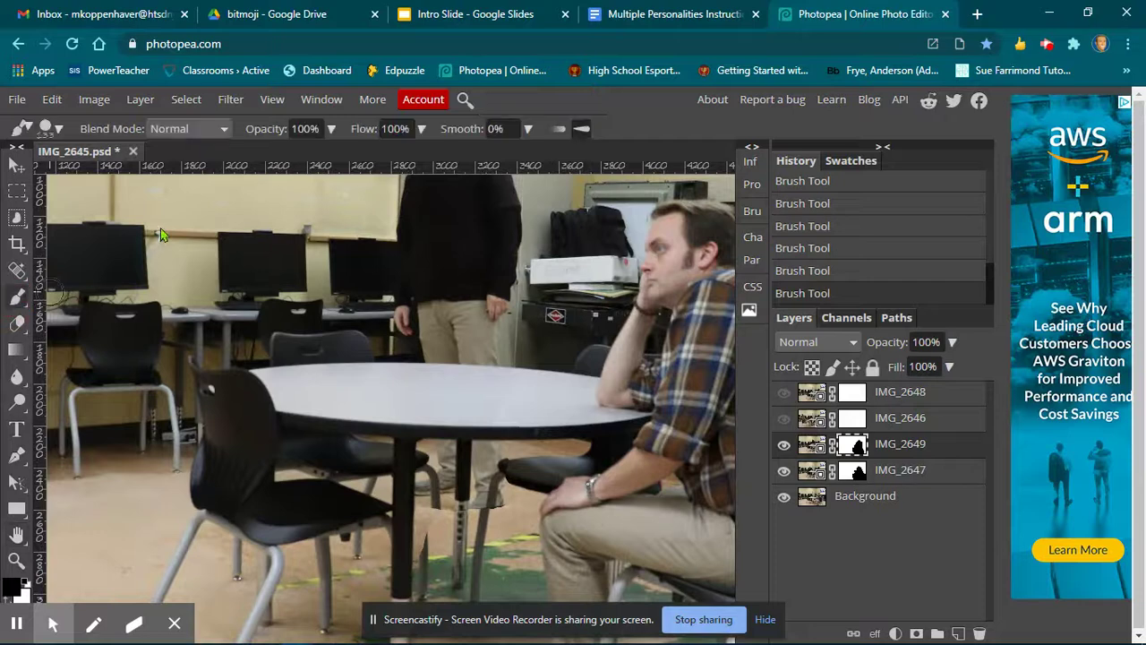
click(59, 129)
click(181, 176)
mouse_move(289, 263)
mouse_down()
mouse_move(296, 302)
mouse_move(264, 473)
mouse_move(270, 463)
mouse_up()
key(ctrl+minus)
mouse_move(301, 279)
mouse_down()
mouse_move(319, 302)
mouse_move(314, 243)
mouse_move(333, 285)
mouse_move(313, 302)
mouse_move(344, 382)
mouse_move(331, 269)
mouse_move(315, 262)
mouse_move(306, 339)
mouse_move(281, 393)
mouse_move(299, 438)
mouse_move(376, 440)
mouse_move(361, 328)
mouse_move(288, 314)
mouse_move(269, 385)
mouse_move(301, 510)
mouse_move(340, 524)
mouse_move(363, 492)
mouse_move(362, 450)
mouse_move(303, 428)
mouse_move(304, 483)
mouse_move(283, 537)
mouse_move(256, 529)
mouse_move(294, 443)
mouse_move(280, 388)
mouse_move(287, 358)
mouse_up()
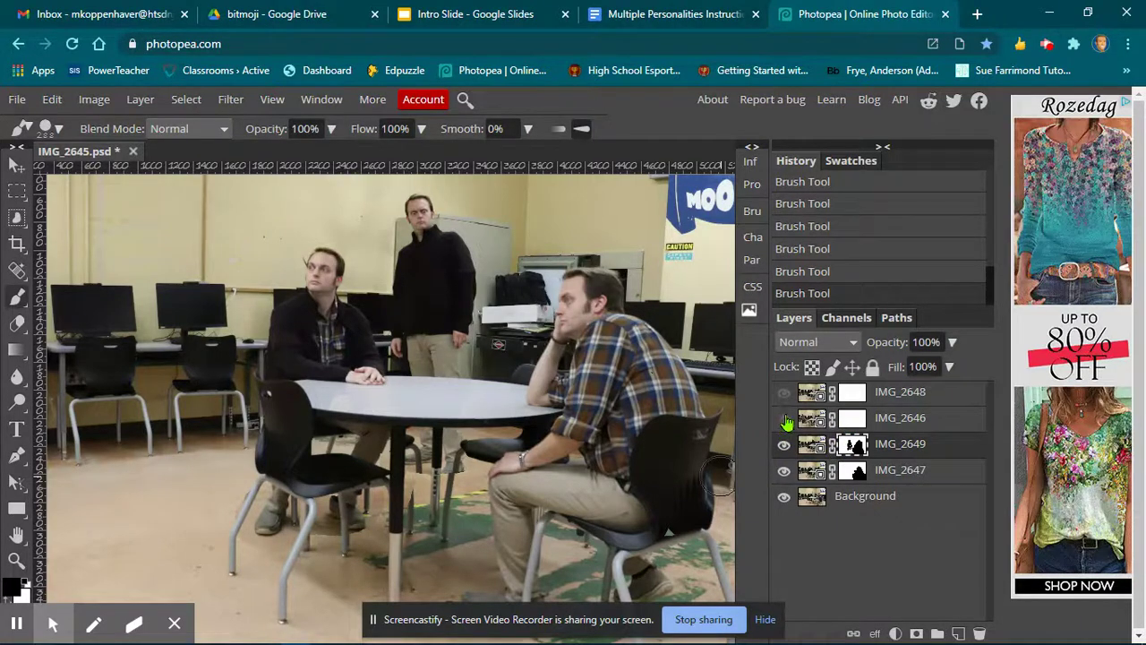
Show the IMG_2646 layer and paint black on its mask to reveal the men from the layers below.
click(784, 419)
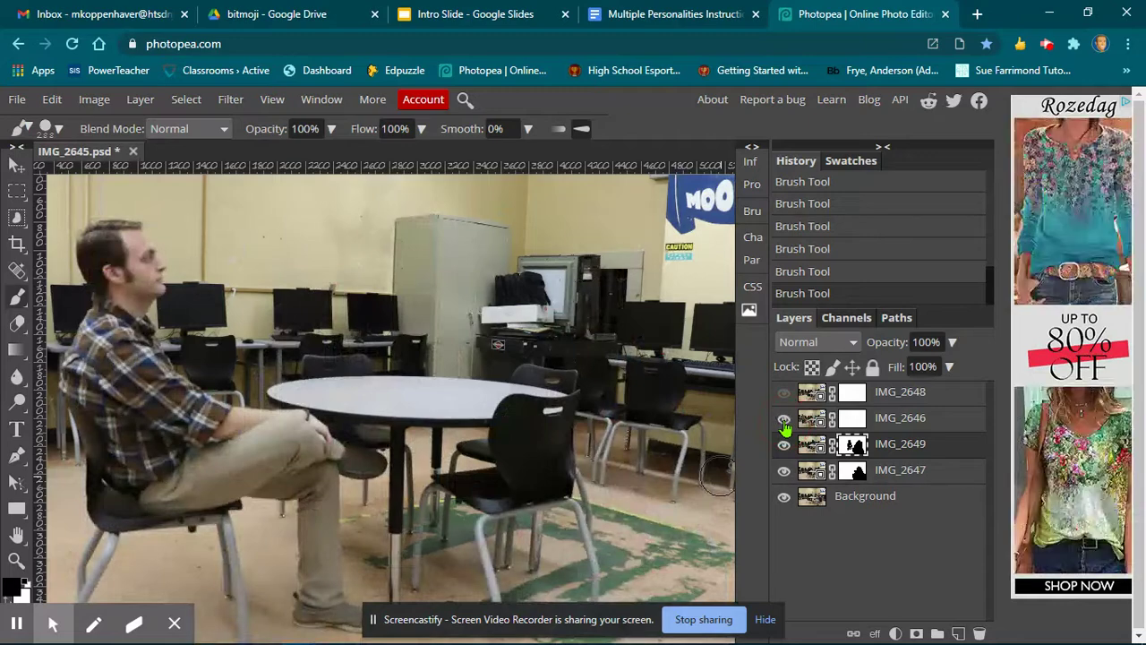
click(853, 419)
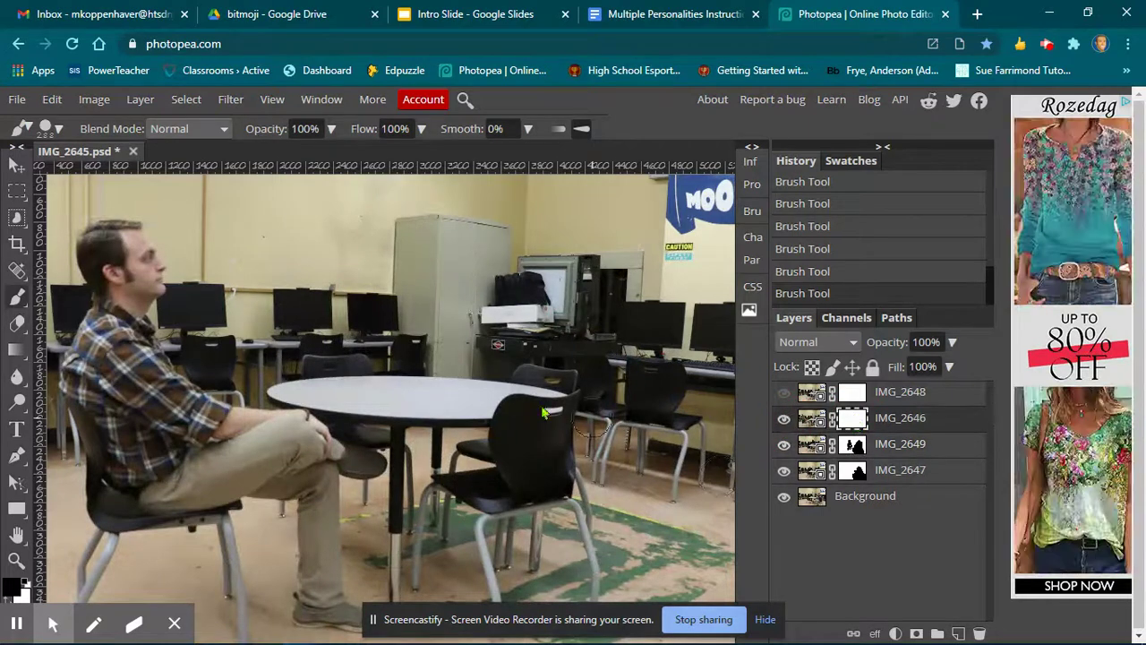
mouse_move(340, 380)
mouse_down()
mouse_move(307, 348)
mouse_move(323, 275)
mouse_move(307, 260)
mouse_move(349, 331)
mouse_move(358, 385)
mouse_move(376, 386)
mouse_move(327, 370)
mouse_move(287, 380)
mouse_move(298, 316)
mouse_move(301, 372)
mouse_move(288, 379)
mouse_up()
mouse_move(427, 367)
mouse_down()
mouse_move(410, 317)
mouse_move(408, 220)
mouse_move(419, 206)
mouse_move(453, 383)
mouse_move(455, 173)
mouse_move(419, 224)
mouse_move(417, 252)
mouse_up()
mouse_move(445, 431)
mouse_down()
mouse_move(439, 413)
mouse_move(424, 429)
mouse_move(417, 408)
mouse_move(438, 463)
mouse_move(465, 449)
mouse_move(454, 465)
mouse_move(469, 403)
mouse_move(462, 520)
mouse_move(472, 535)
mouse_move(564, 538)
mouse_move(648, 465)
mouse_move(538, 509)
mouse_move(524, 488)
mouse_up()
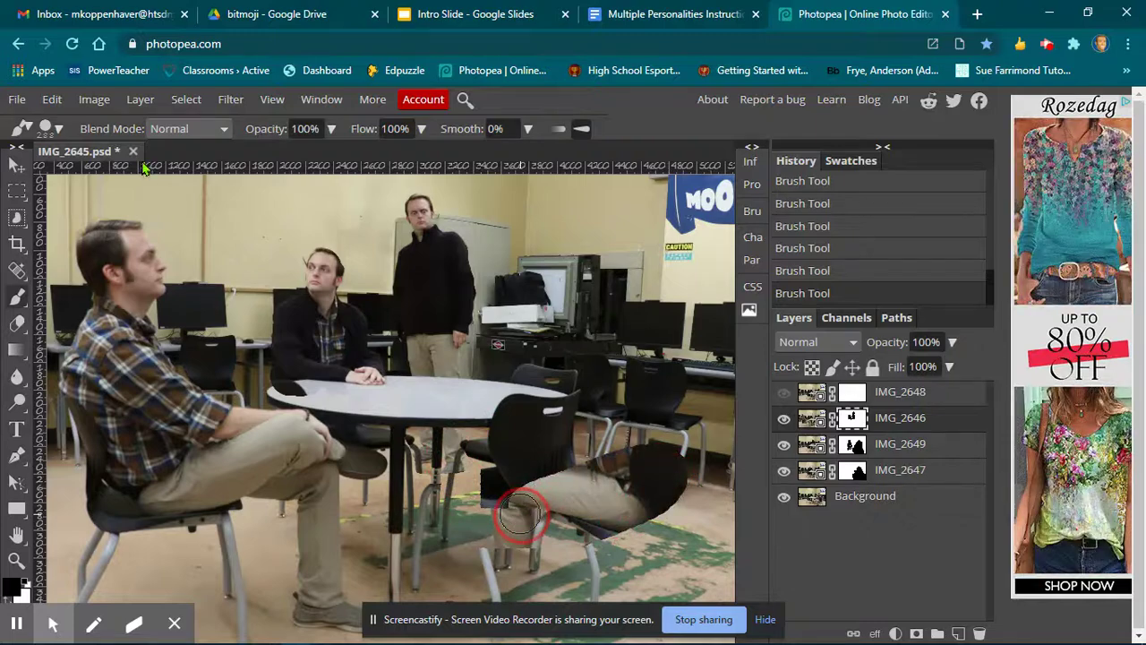
Paint black on IMG_2646's mask to reveal the man leaning on the table at the right.
click(59, 129)
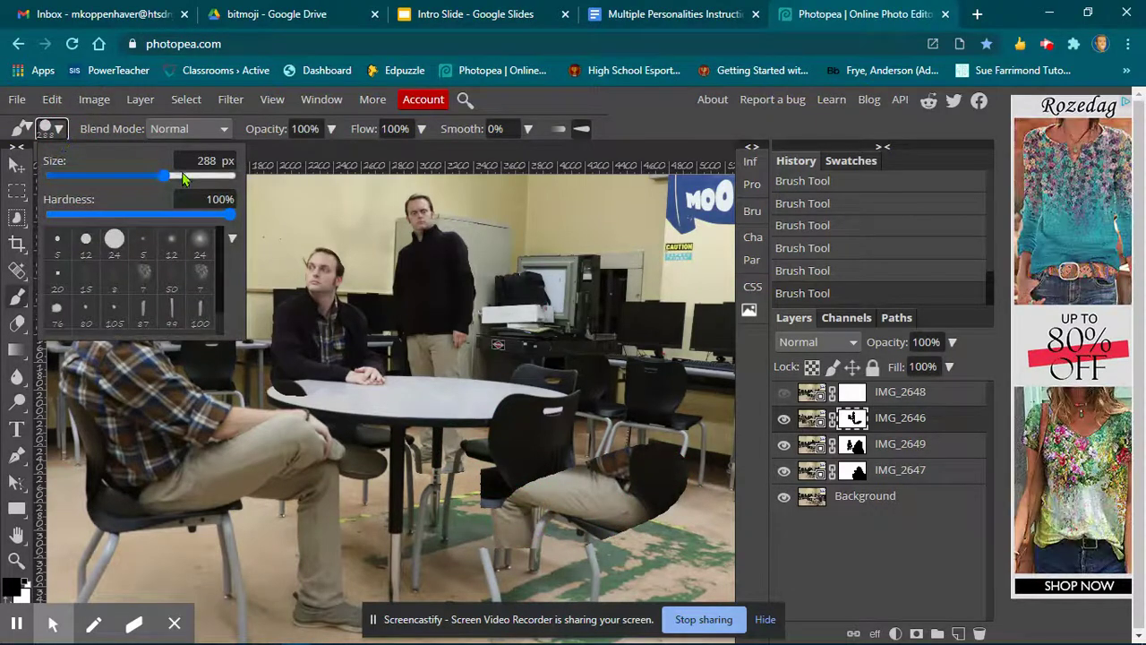
mouse_move(654, 298)
mouse_down()
mouse_move(691, 464)
mouse_move(686, 560)
mouse_move(676, 538)
mouse_move(727, 495)
mouse_up()
scroll(725, 494, down, 2)
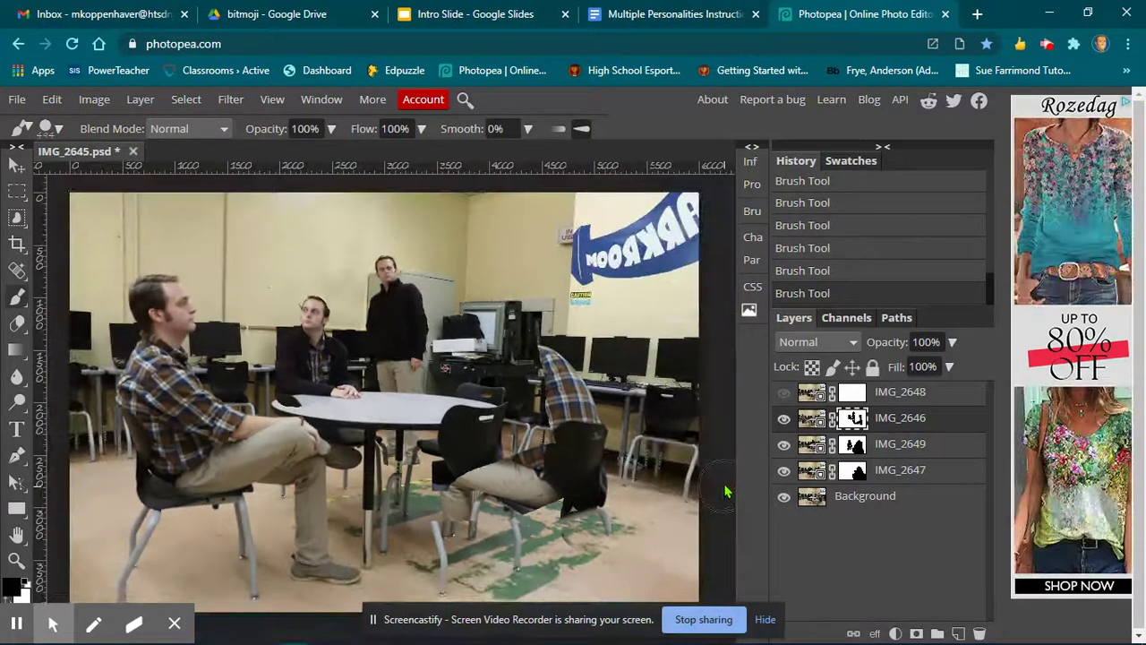
mouse_move(555, 432)
mouse_down()
mouse_move(548, 470)
mouse_move(506, 324)
mouse_move(490, 399)
mouse_move(497, 470)
mouse_move(517, 492)
mouse_move(524, 434)
mouse_up()
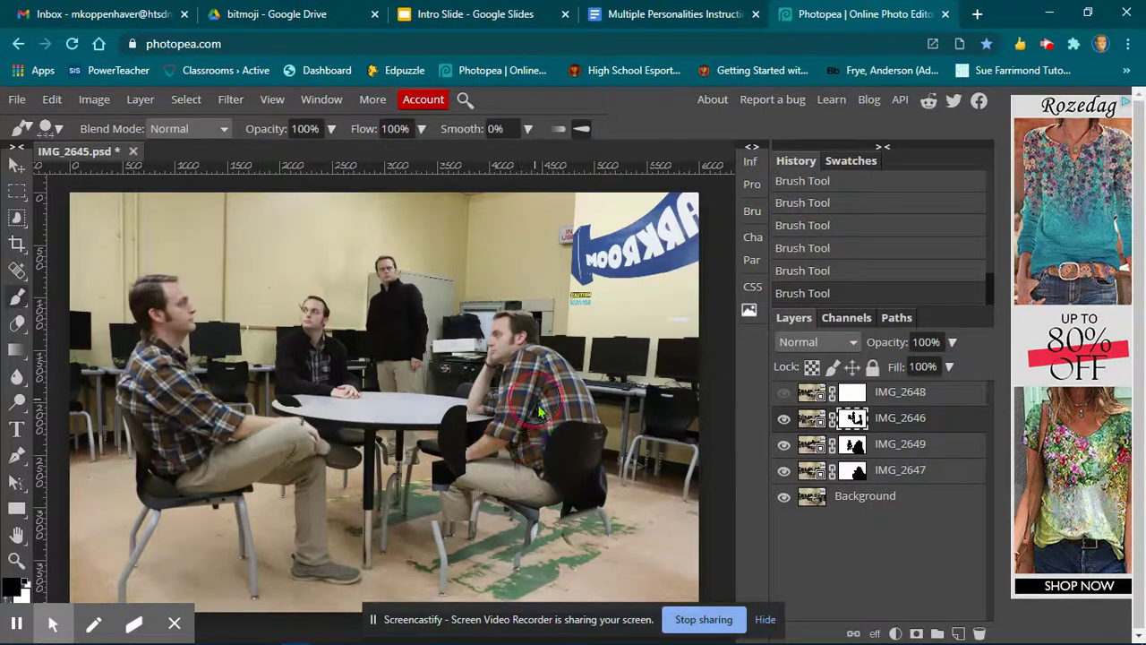
mouse_move(540, 531)
mouse_down()
mouse_move(586, 516)
mouse_move(616, 555)
mouse_move(545, 555)
mouse_move(509, 576)
mouse_move(561, 582)
mouse_move(647, 567)
mouse_move(680, 568)
mouse_move(680, 580)
mouse_move(638, 595)
mouse_move(487, 599)
mouse_move(456, 585)
mouse_move(473, 555)
mouse_move(448, 552)
mouse_move(434, 531)
mouse_move(452, 431)
mouse_move(513, 321)
mouse_move(549, 369)
mouse_up()
mouse_move(576, 458)
mouse_down()
mouse_move(473, 484)
mouse_move(428, 542)
mouse_move(394, 543)
mouse_move(401, 512)
mouse_move(425, 500)
mouse_move(557, 529)
mouse_move(577, 511)
mouse_move(609, 408)
mouse_up()
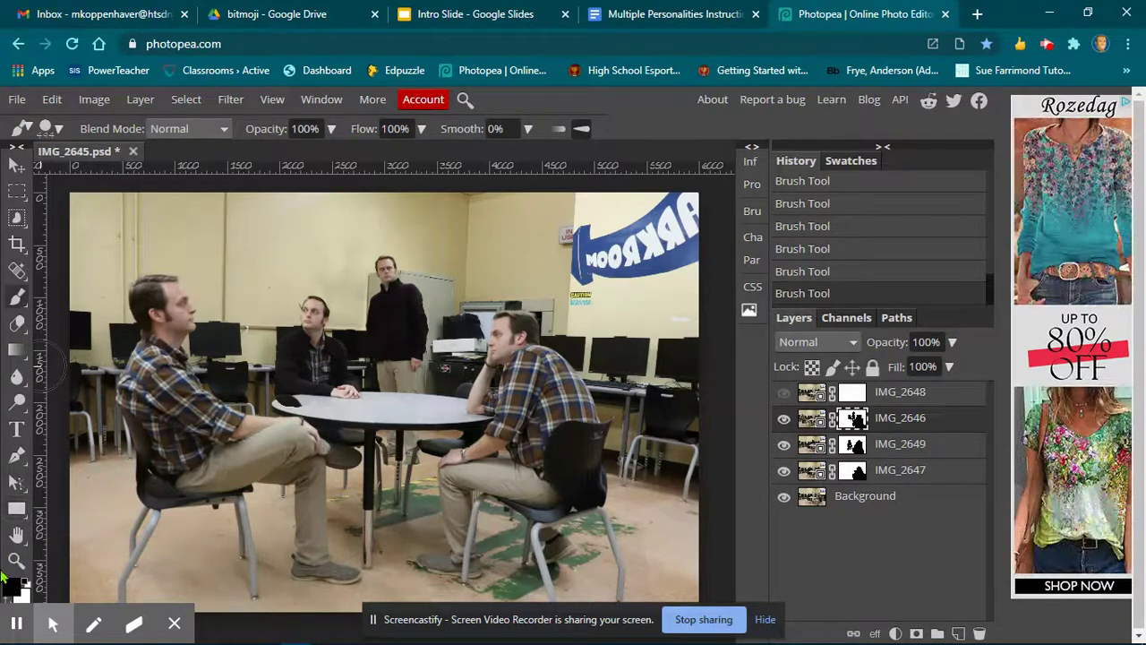
Switch the foreground color to white, set the brush to 110 px, and paint back the table edge on IMG_2646's mask.
click(8, 600)
click(521, 426)
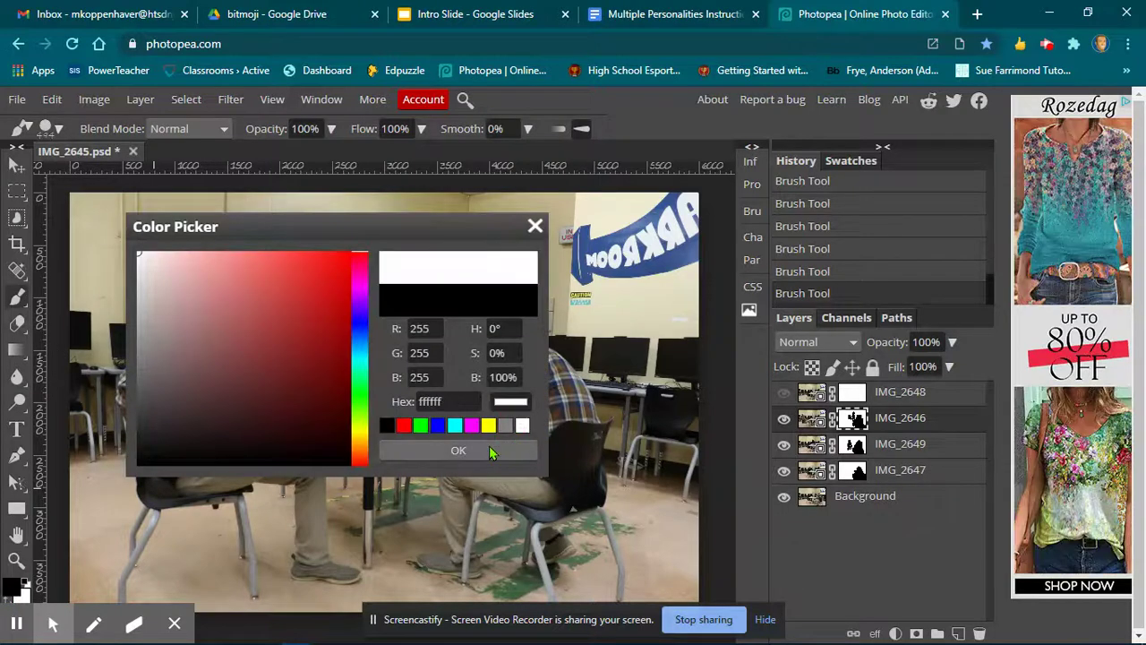
click(457, 450)
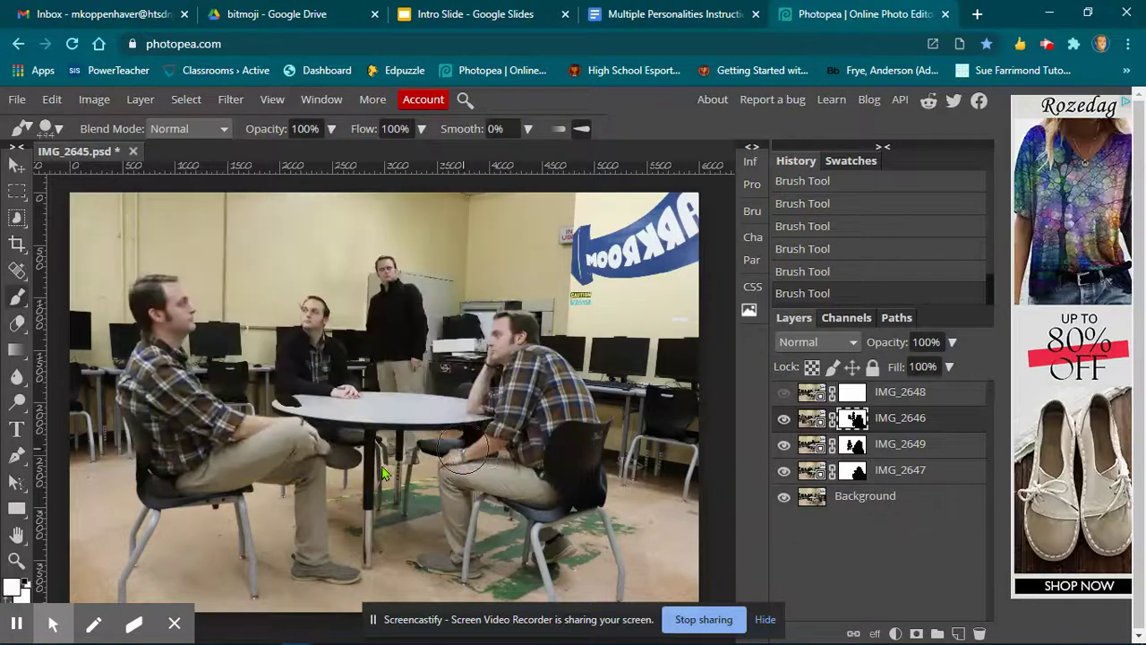
click(50, 128)
drag(143, 179, 131, 176)
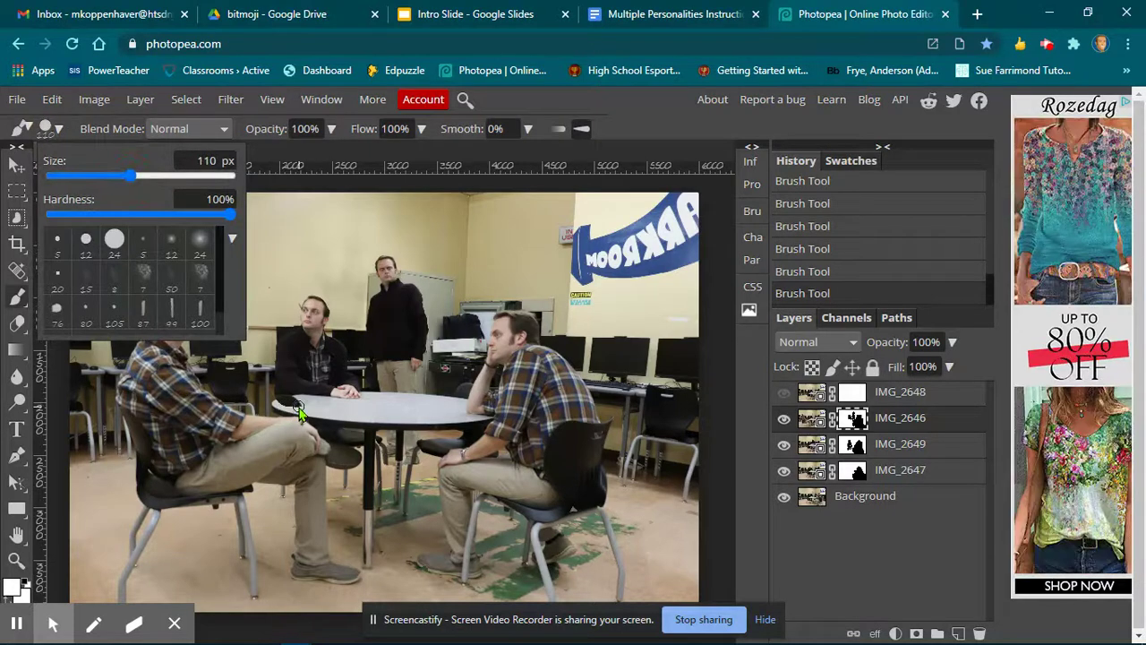
click(288, 407)
drag(283, 402, 303, 402)
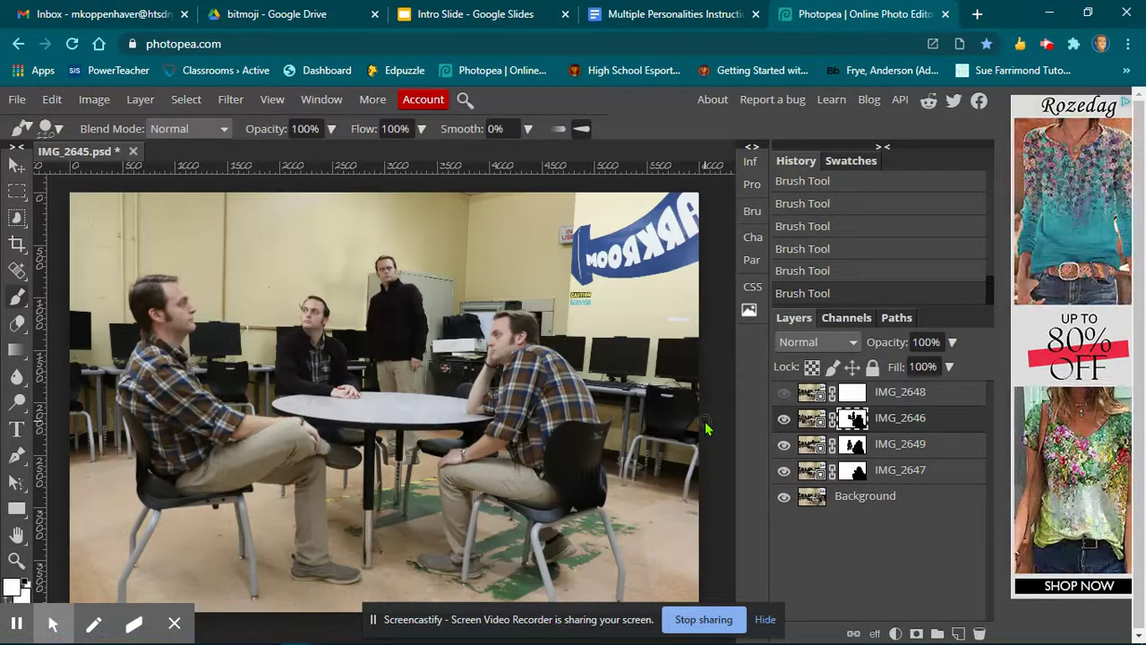
Show the IMG_2648 layer, set the foreground to black and the brush to 846 px, and paint its mask to reveal the other men.
click(853, 392)
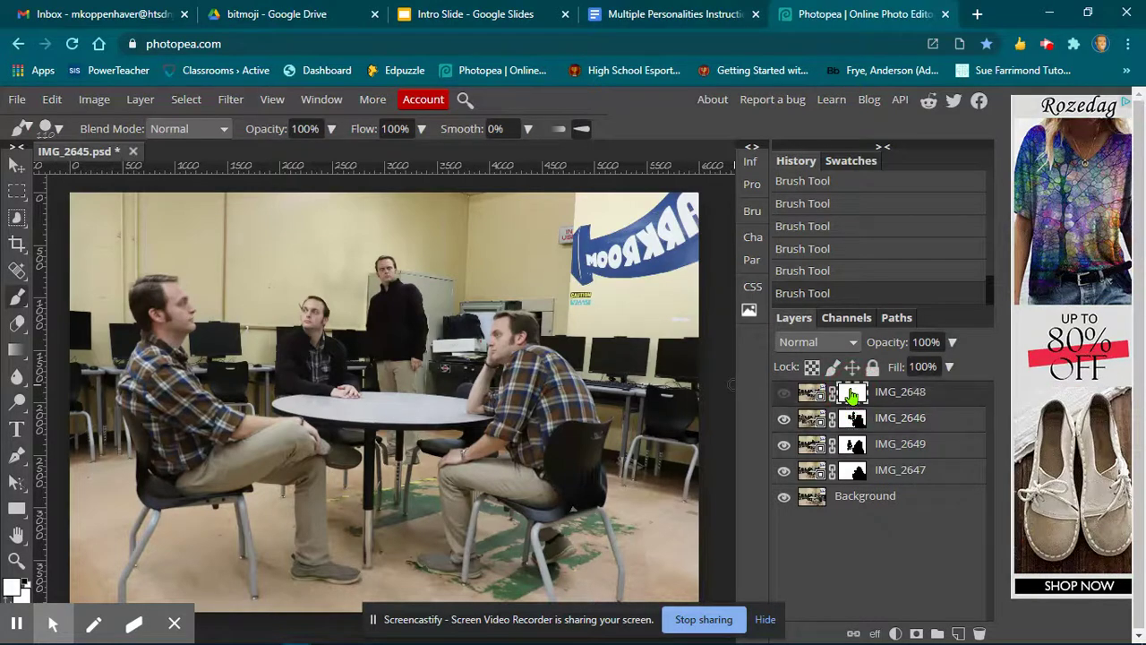
click(785, 396)
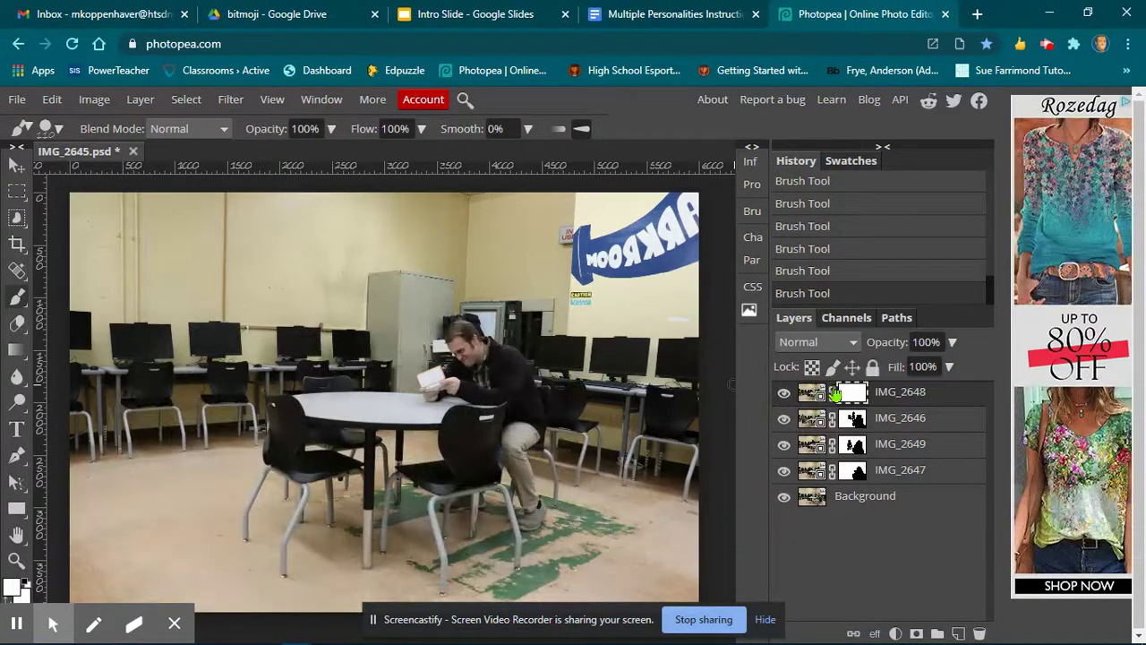
click(13, 587)
click(405, 426)
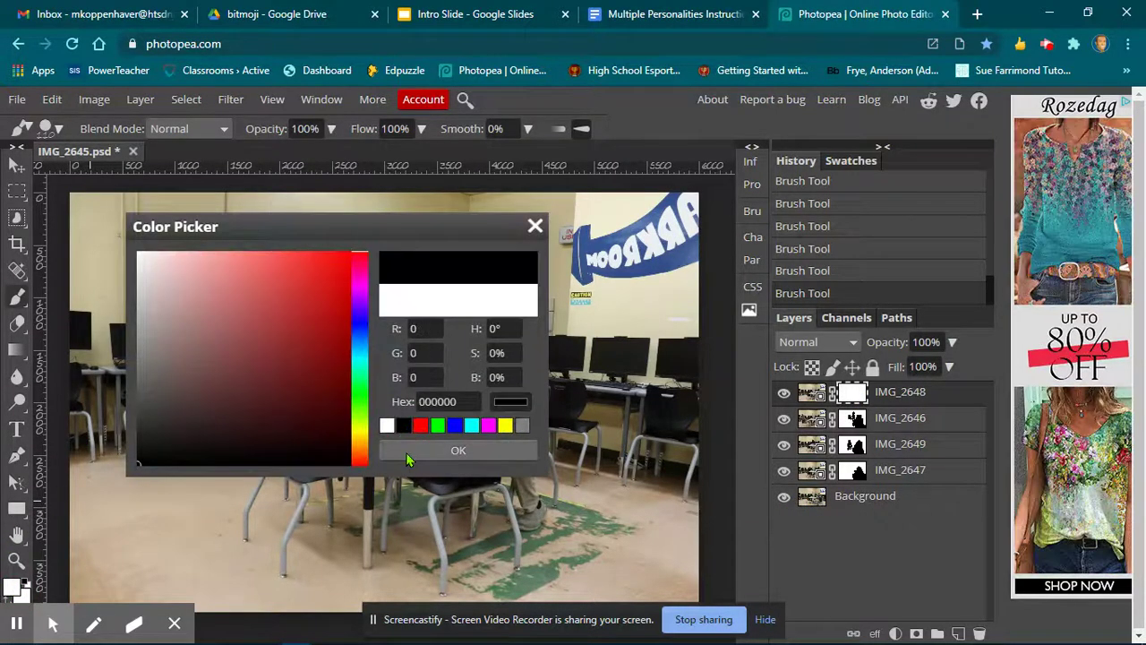
click(458, 451)
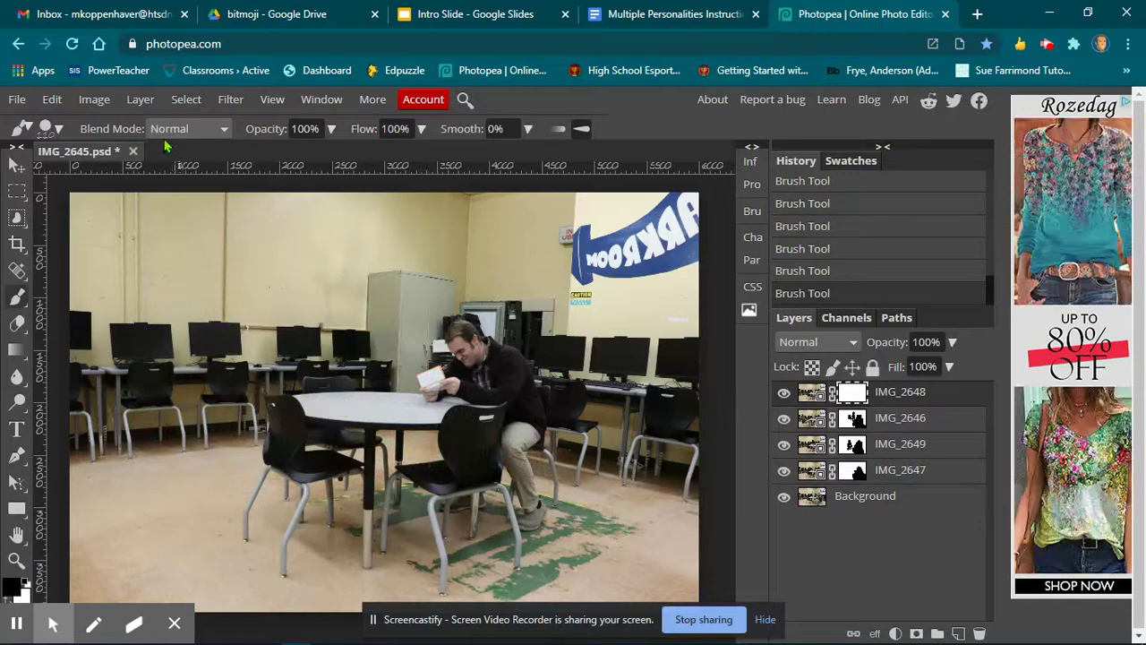
click(54, 129)
drag(147, 177, 199, 179)
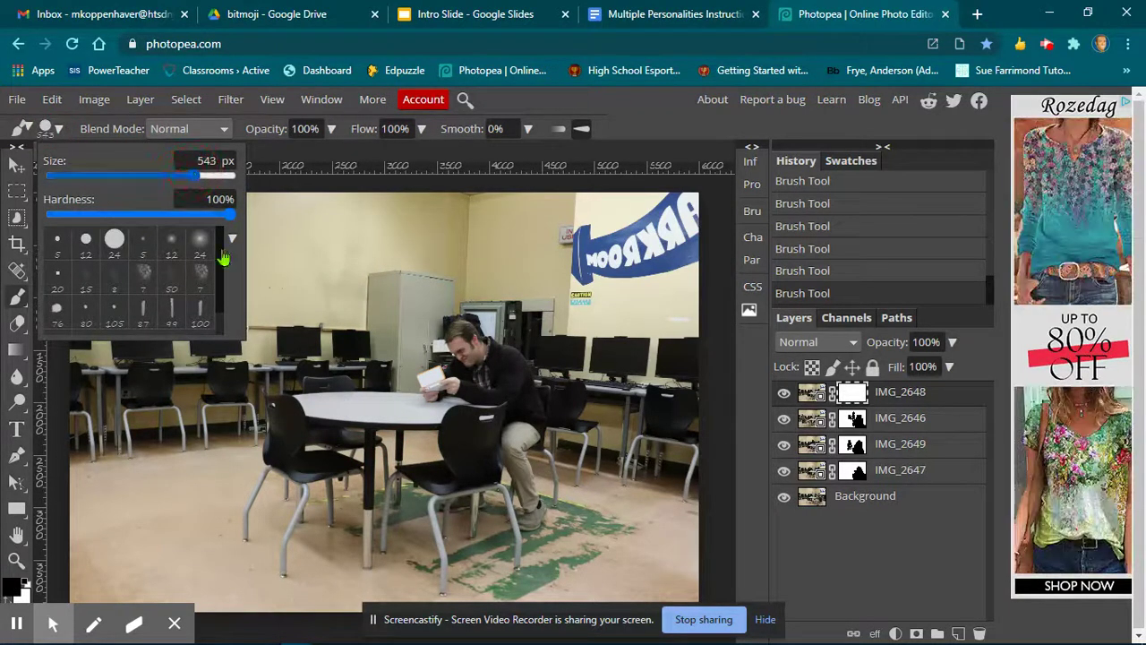
drag(204, 179, 220, 179)
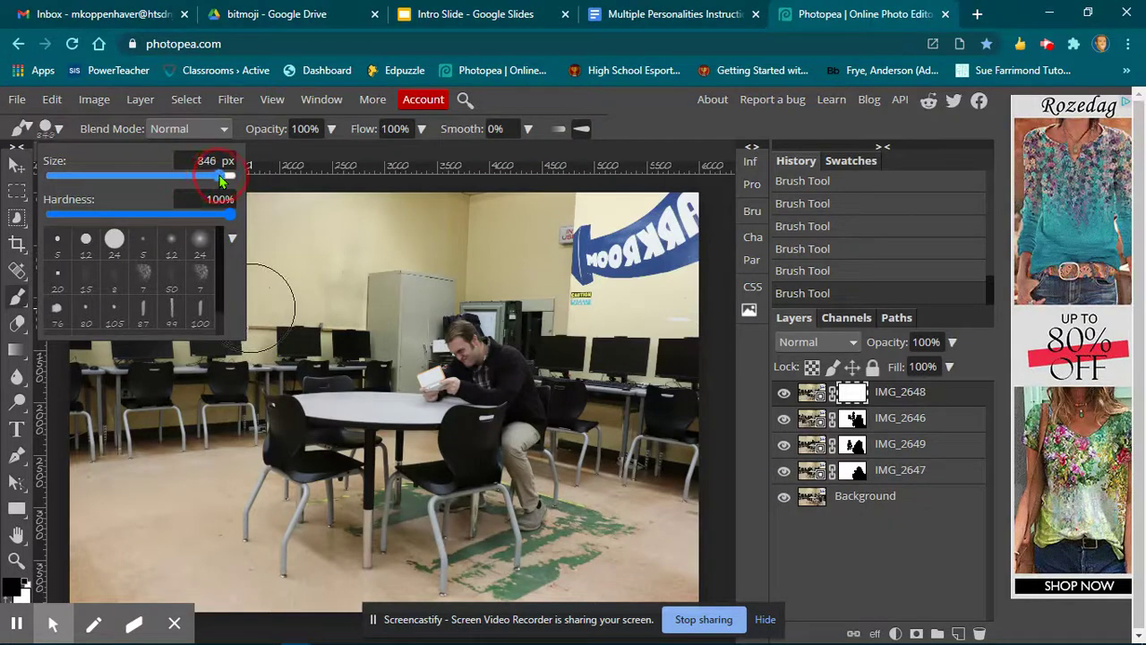
mouse_move(303, 259)
mouse_down()
mouse_move(303, 407)
mouse_move(277, 456)
mouse_move(266, 624)
mouse_move(233, 586)
mouse_move(233, 341)
mouse_move(222, 307)
mouse_move(205, 302)
mouse_move(166, 421)
mouse_move(197, 588)
mouse_up()
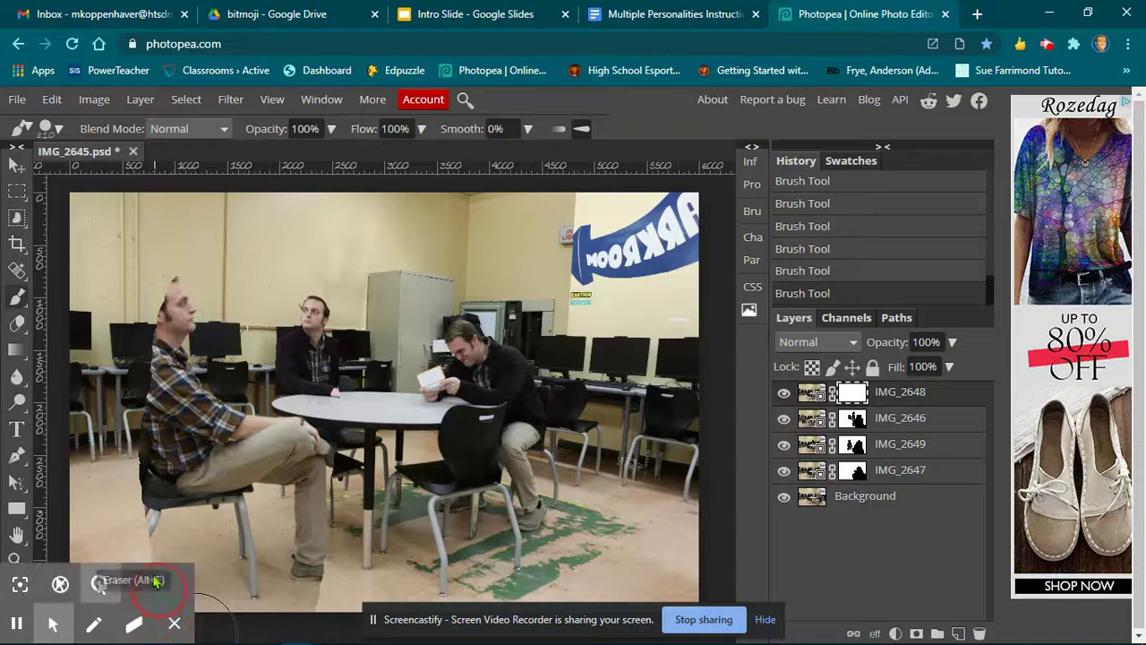
mouse_move(146, 517)
mouse_down()
mouse_move(149, 320)
mouse_move(188, 256)
mouse_move(149, 307)
mouse_move(130, 395)
mouse_move(168, 495)
mouse_move(246, 573)
mouse_move(280, 591)
mouse_move(325, 595)
mouse_move(414, 576)
mouse_move(662, 583)
mouse_move(614, 506)
mouse_move(591, 394)
mouse_move(540, 325)
mouse_move(529, 351)
mouse_move(560, 442)
mouse_move(566, 558)
mouse_move(553, 588)
mouse_move(527, 594)
mouse_move(524, 527)
mouse_move(497, 582)
mouse_move(506, 529)
mouse_move(524, 510)
mouse_move(510, 466)
mouse_move(530, 412)
mouse_move(528, 386)
mouse_move(516, 387)
mouse_move(481, 481)
mouse_move(447, 528)
mouse_move(475, 548)
mouse_move(537, 497)
mouse_up()
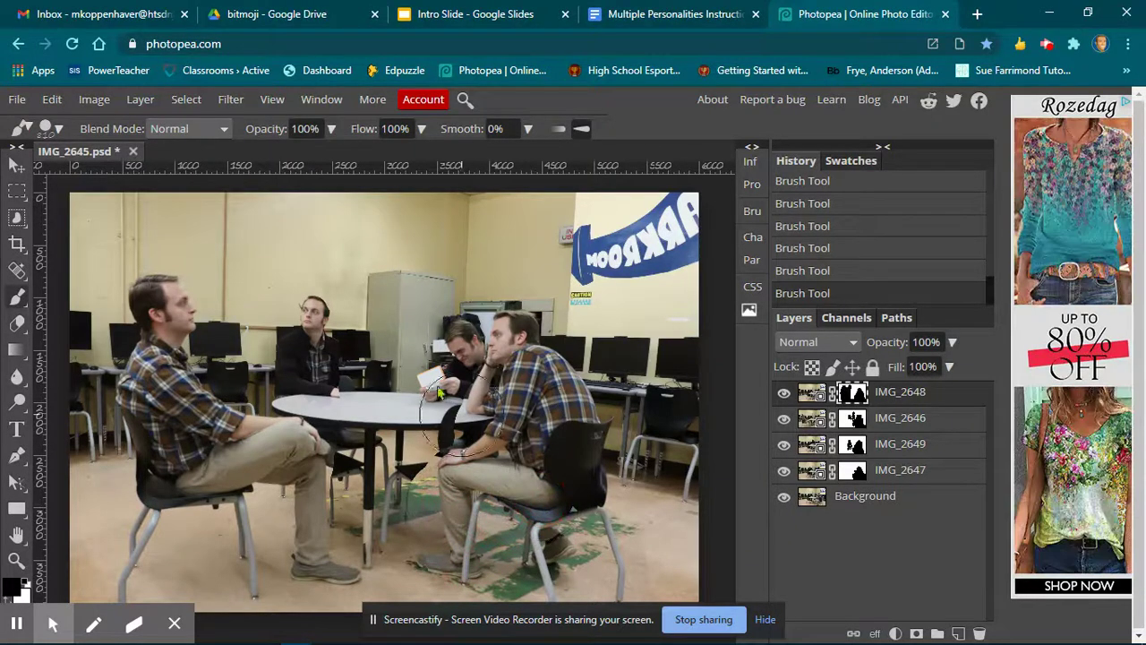
Set the brush to 477 px and paint IMG_2648's mask to reveal the standing man behind the table.
click(59, 130)
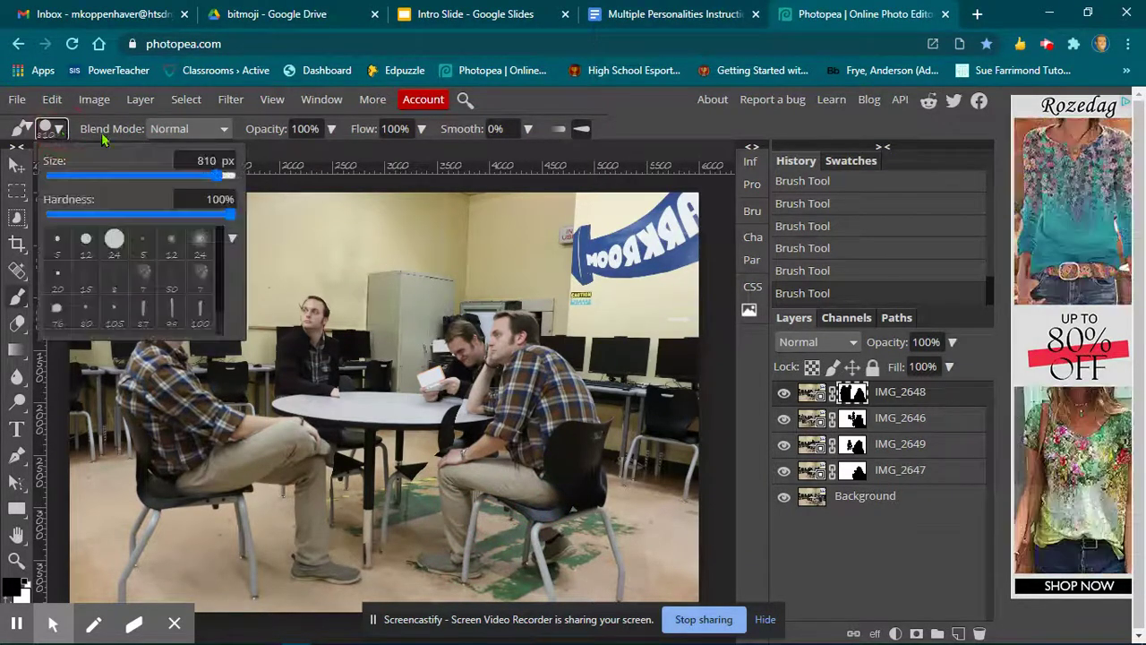
click(188, 177)
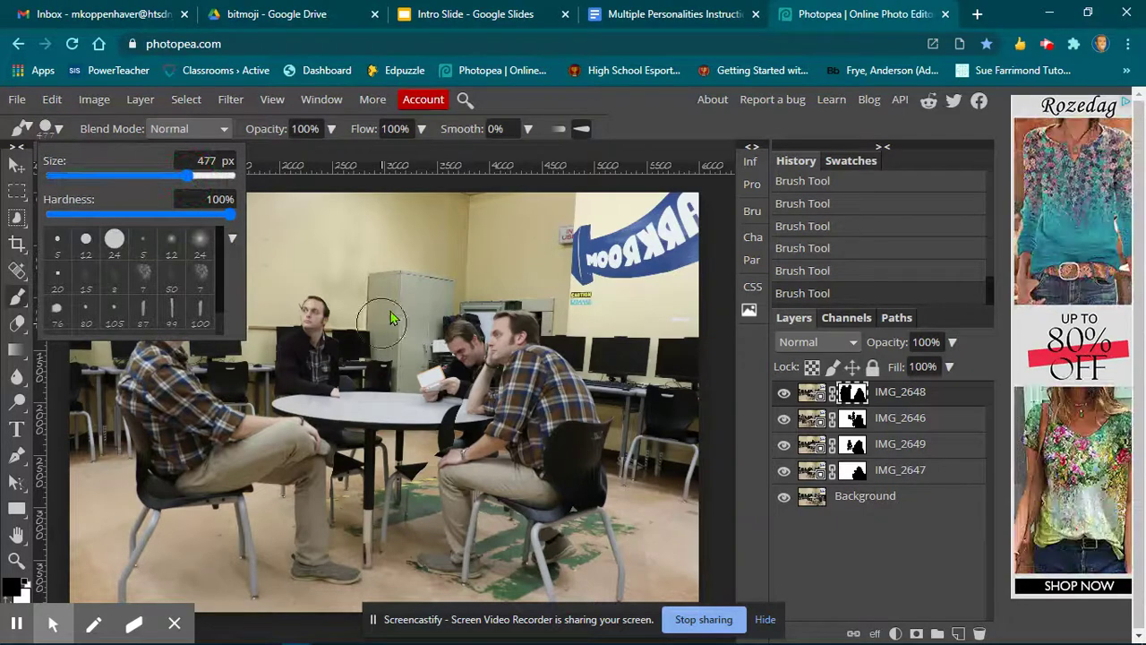
mouse_move(399, 306)
mouse_down()
mouse_move(387, 268)
mouse_move(391, 367)
mouse_up()
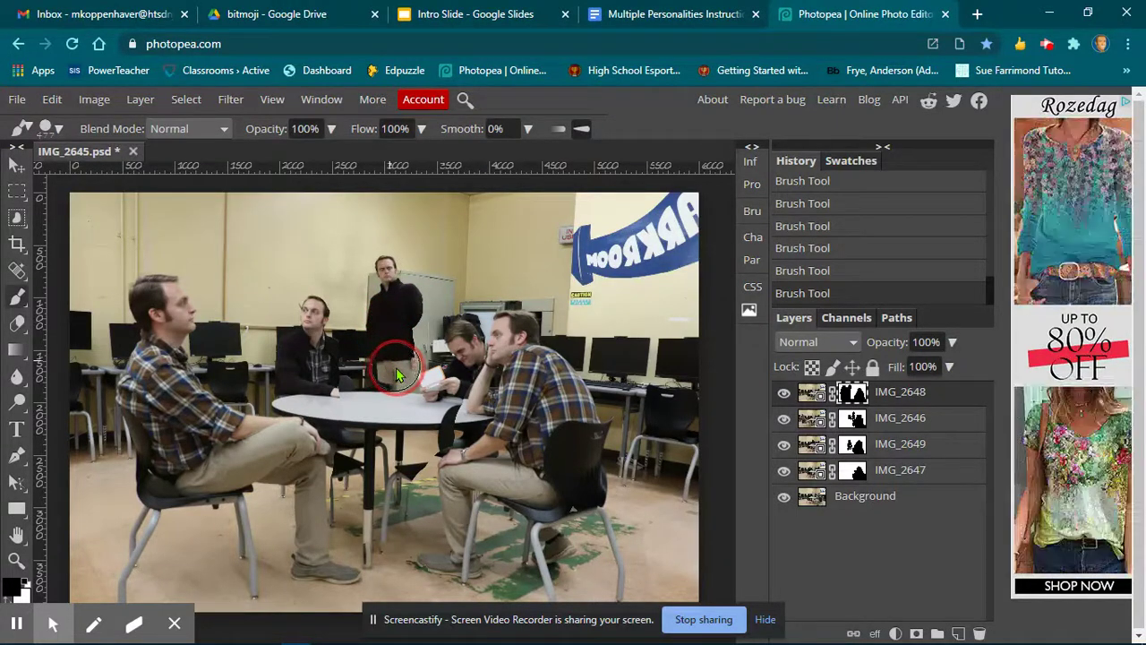
mouse_move(397, 374)
mouse_down()
mouse_move(414, 312)
mouse_move(394, 299)
mouse_move(378, 318)
mouse_move(384, 376)
mouse_up()
click(58, 130)
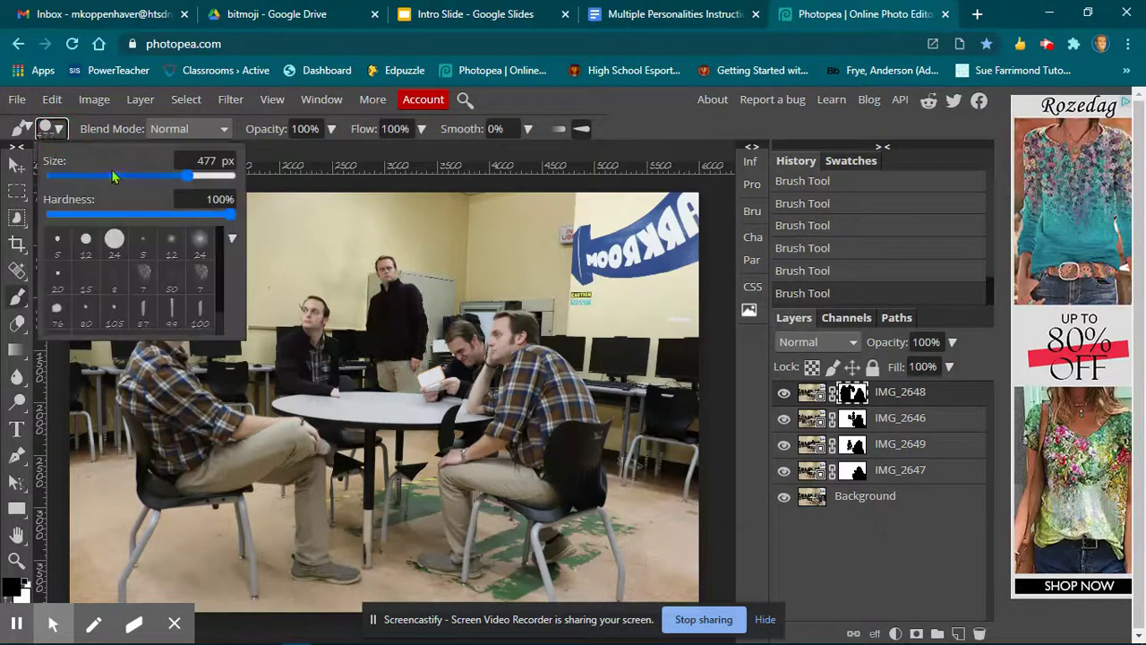
click(415, 445)
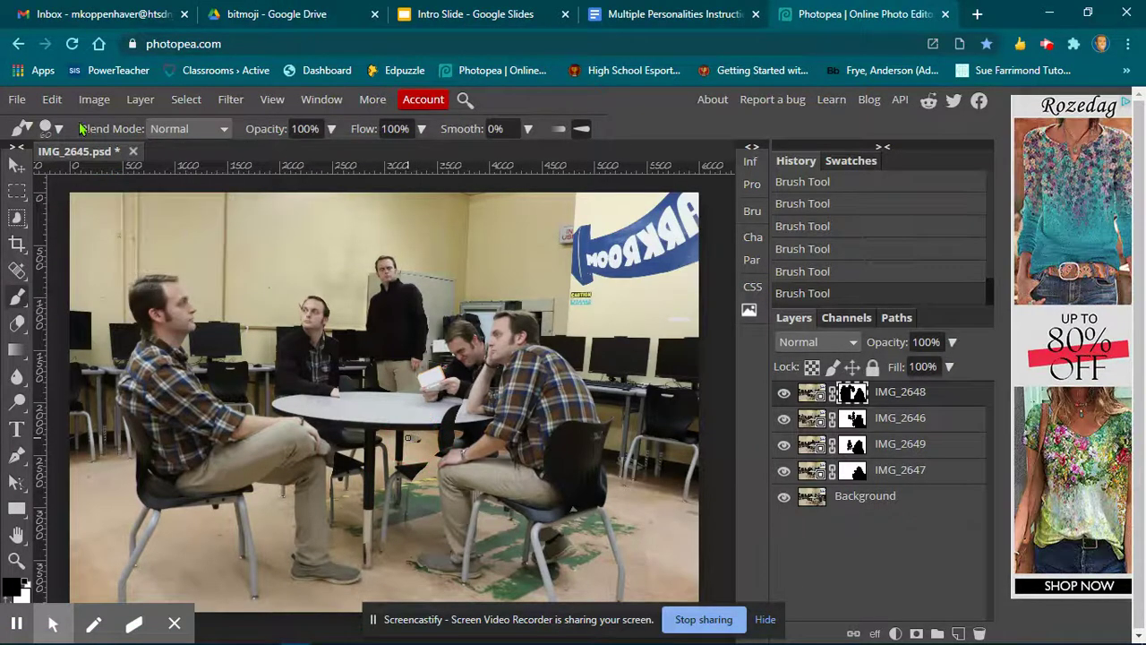
Set the brush to 133 px and paint black around the table legs on IMG_2648's mask.
key(ctrl+plus)
key(ctrl+plus)
key(ctrl+plus)
key(ctrl+plus)
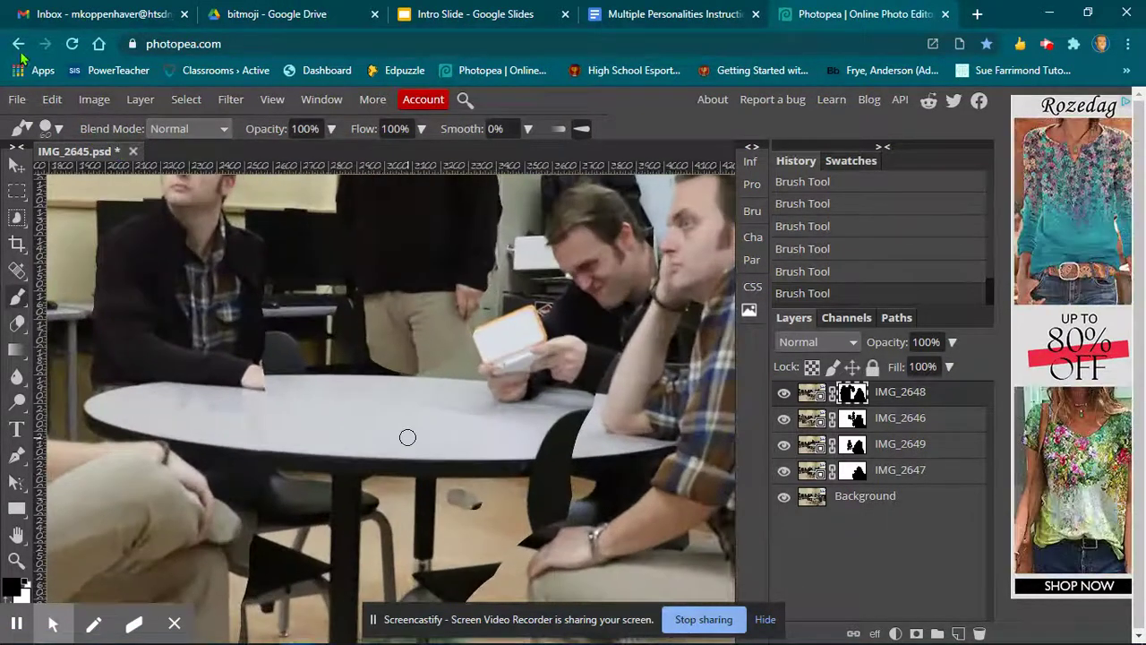
click(59, 129)
drag(115, 178, 136, 176)
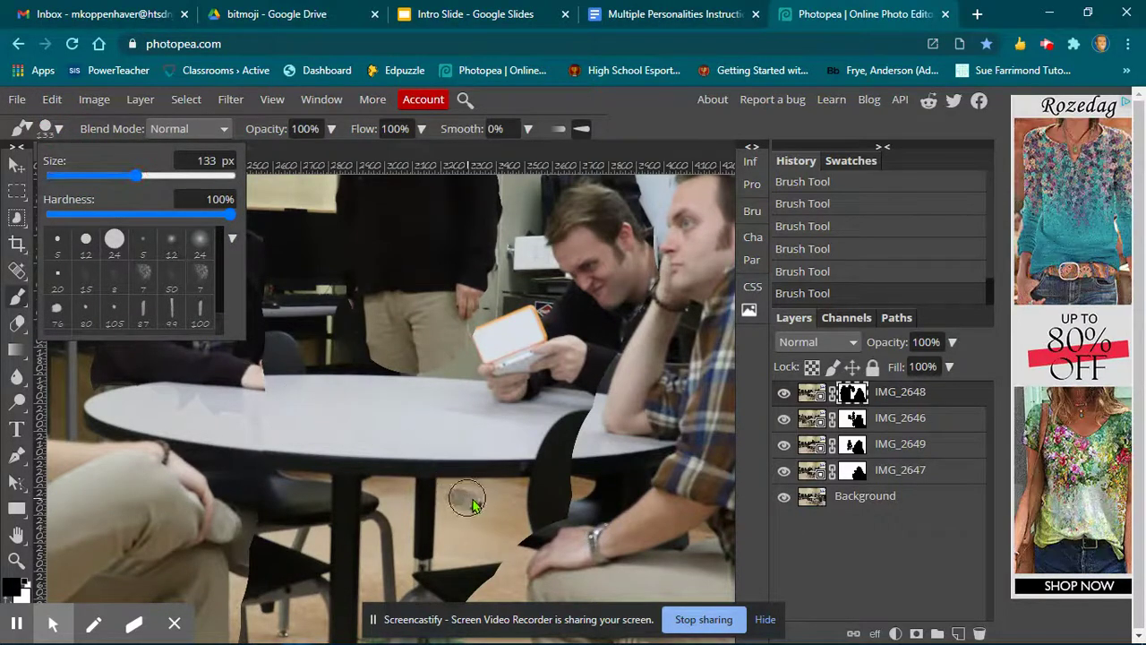
mouse_move(477, 499)
mouse_down()
mouse_move(393, 498)
mouse_move(403, 542)
mouse_move(474, 524)
mouse_move(424, 542)
mouse_move(455, 560)
mouse_move(448, 543)
mouse_move(434, 557)
mouse_move(384, 538)
mouse_move(421, 524)
mouse_up()
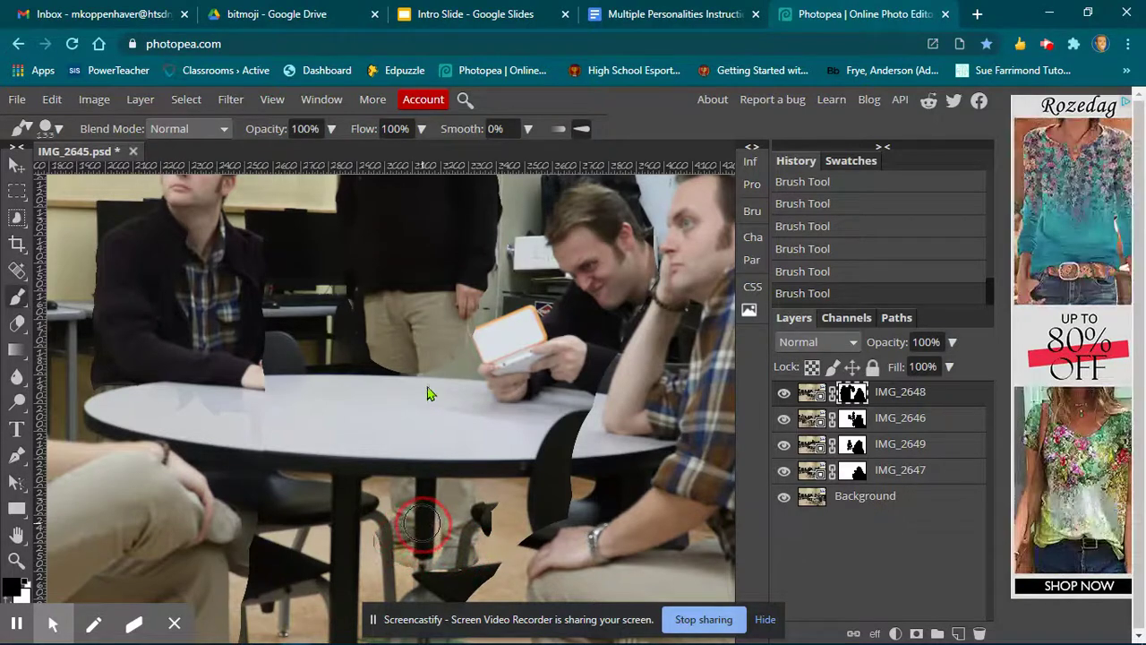
mouse_move(453, 333)
mouse_down()
mouse_move(459, 365)
mouse_move(386, 365)
mouse_move(374, 350)
mouse_up()
drag(362, 294, 362, 296)
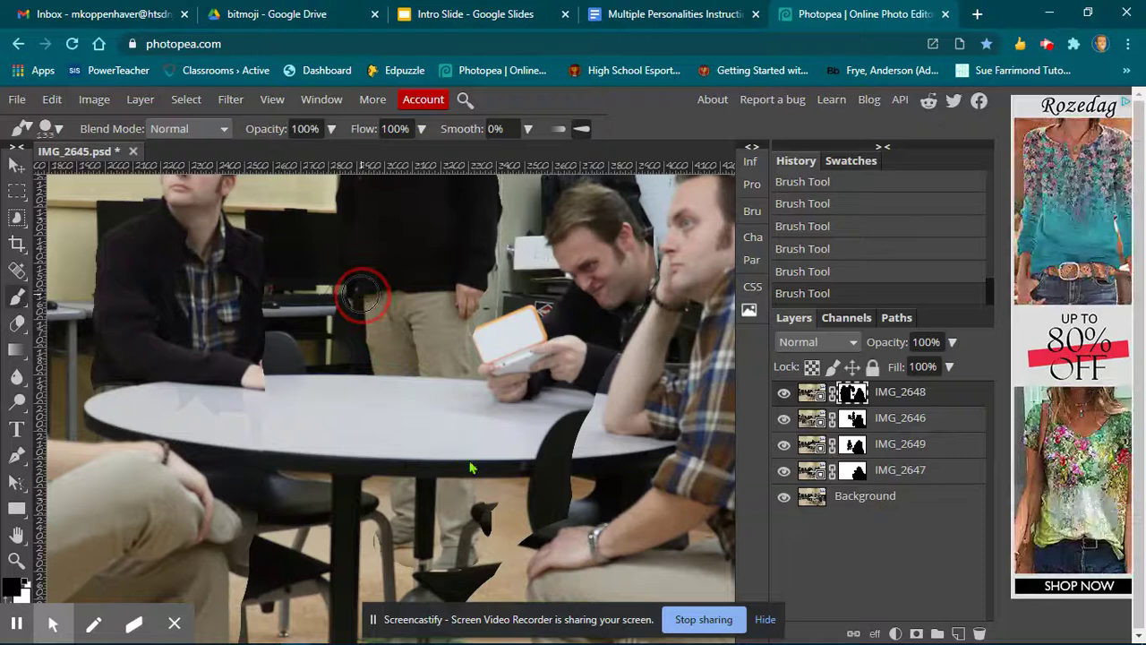
Set the foreground back to black and paint out the dark chair fragments under the table on IMG_2648's mask.
click(782, 399)
click(783, 399)
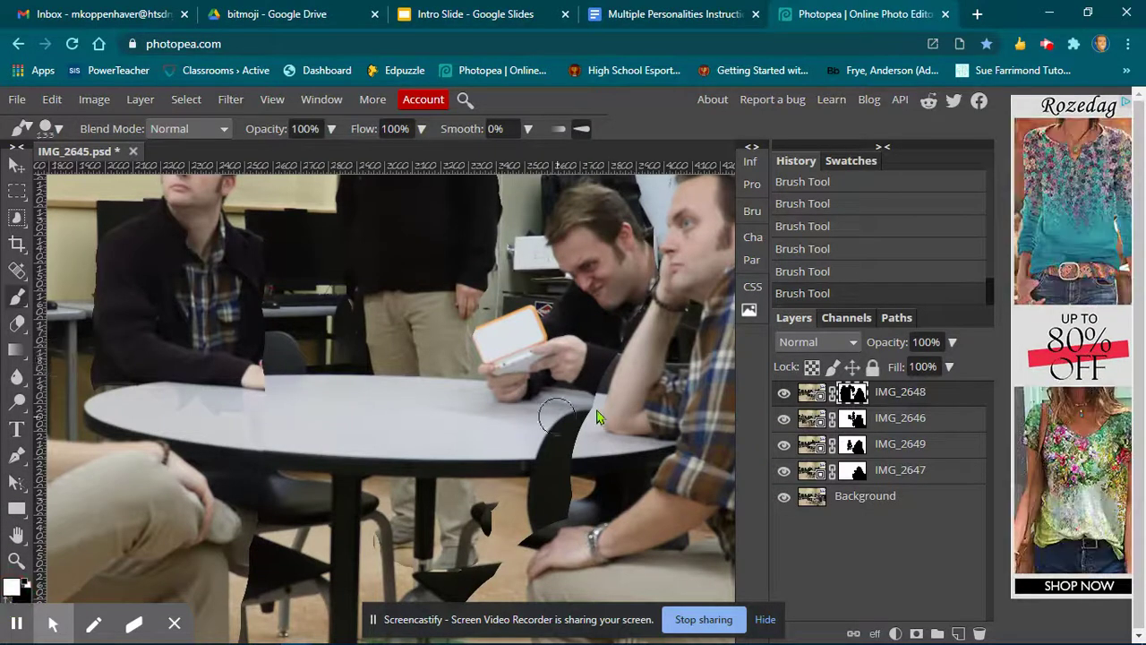
mouse_move(497, 520)
mouse_down()
mouse_move(494, 550)
mouse_move(495, 508)
mouse_move(504, 519)
mouse_move(472, 347)
mouse_up()
key(h)
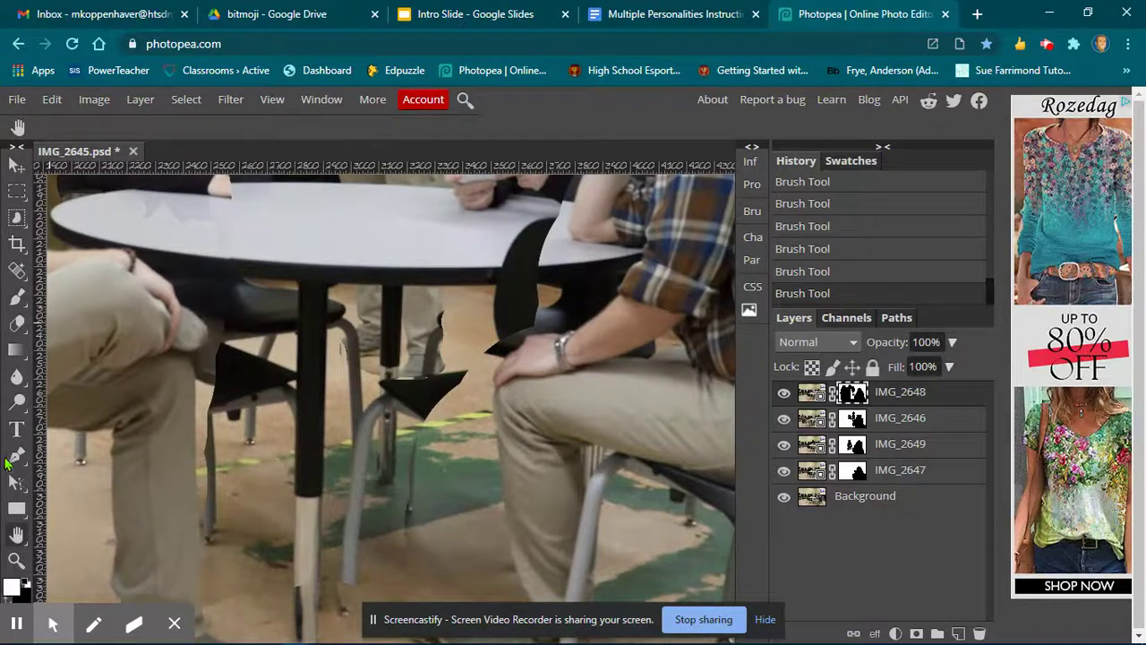
click(6, 603)
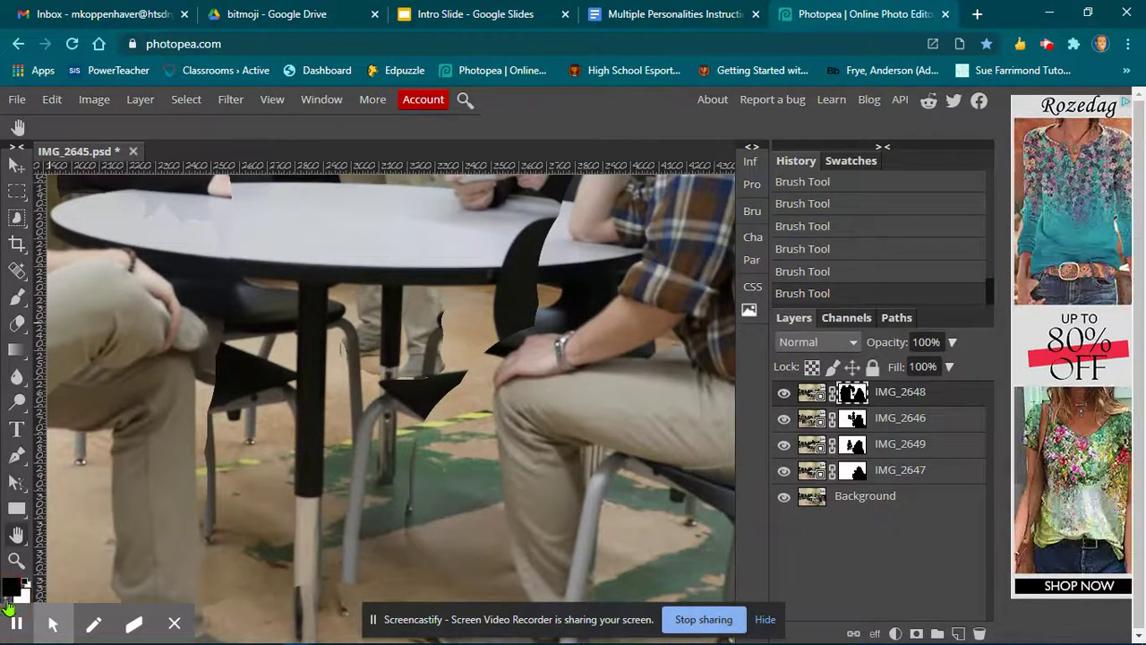
click(16, 297)
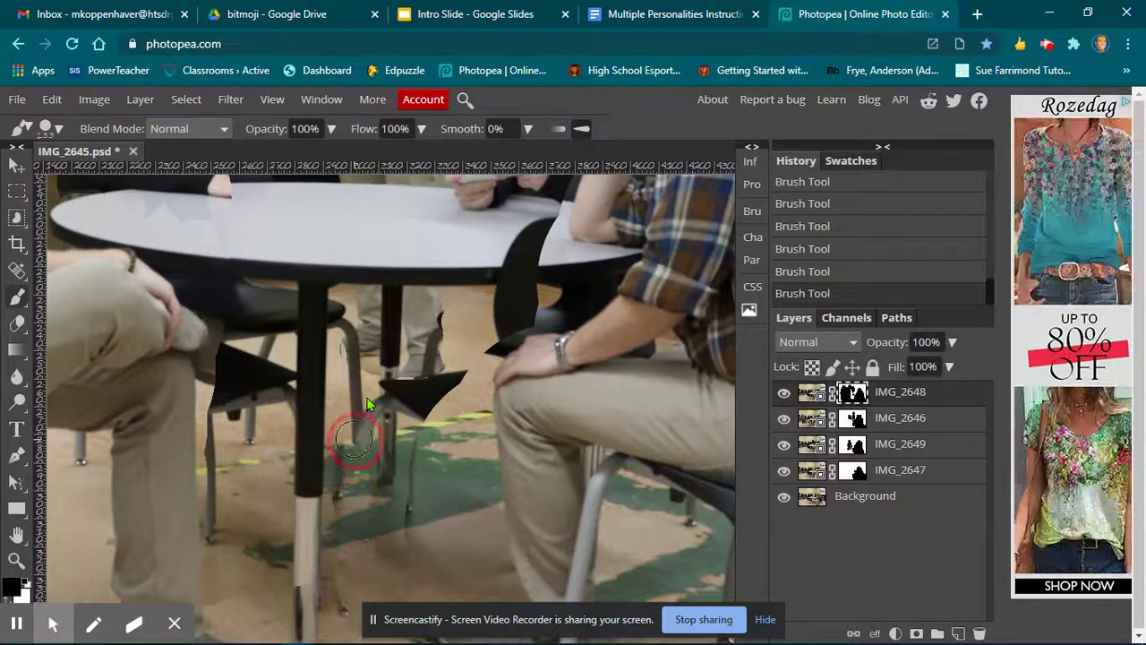
mouse_move(376, 401)
mouse_down()
mouse_move(424, 425)
mouse_move(409, 479)
mouse_up()
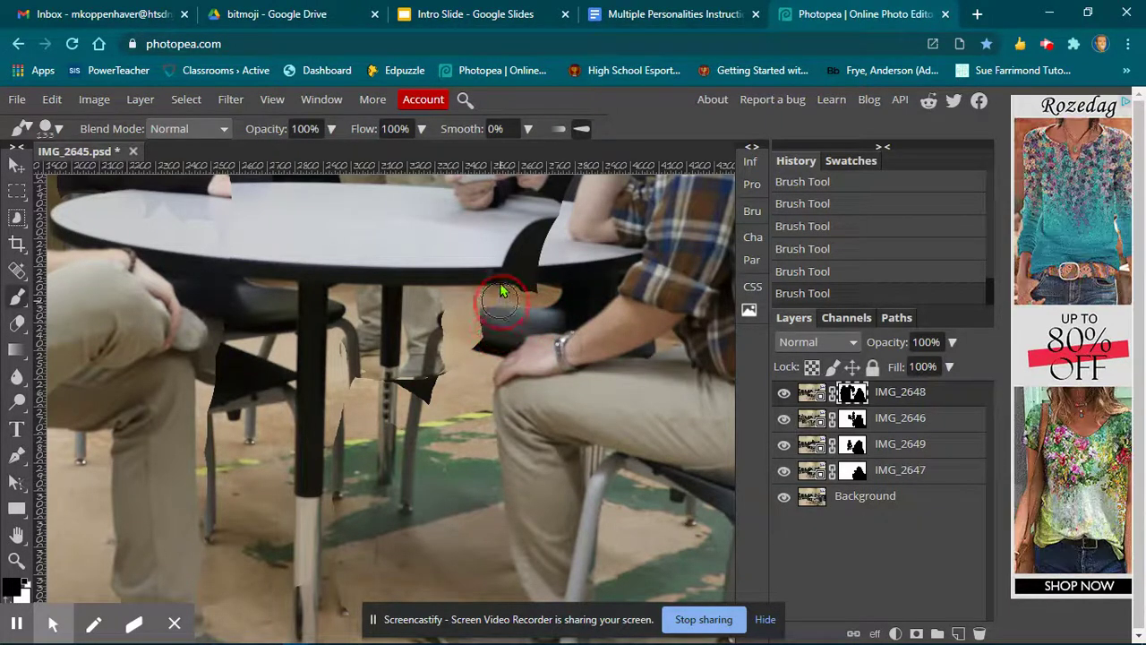
mouse_move(504, 275)
mouse_down()
mouse_move(528, 243)
mouse_move(537, 267)
mouse_move(524, 322)
mouse_move(479, 351)
mouse_move(447, 402)
mouse_up()
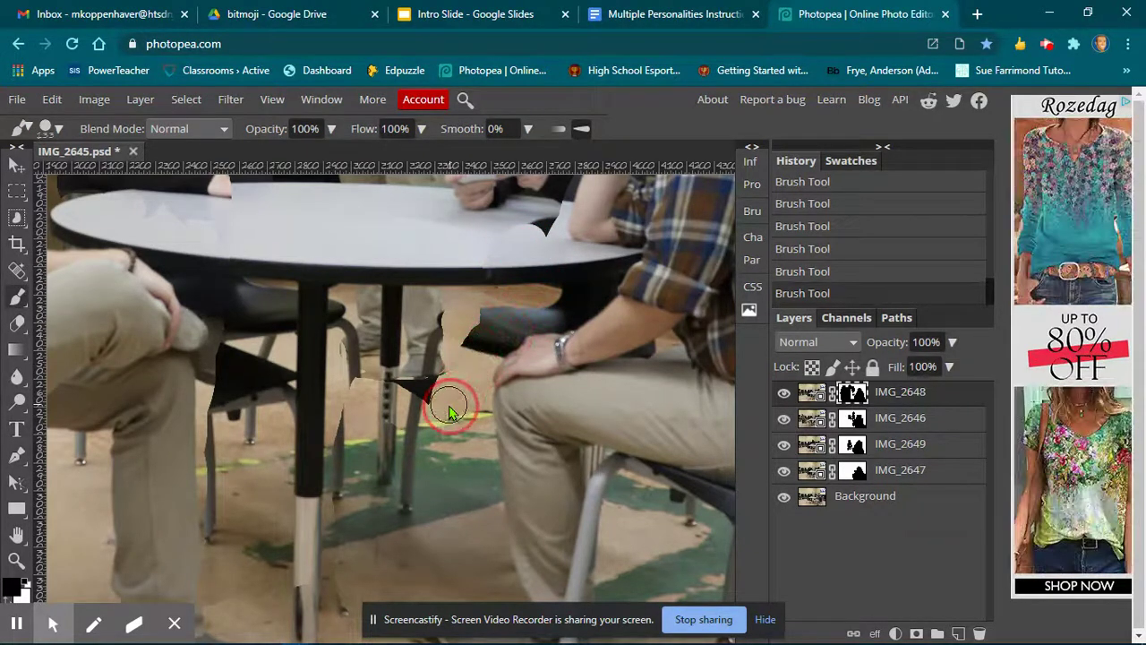
Paint black on IMG_2648's mask around the left table leg beside the seated man's knee.
key(h)
mouse_move(470, 353)
mouse_down()
mouse_move(475, 385)
mouse_move(512, 386)
mouse_up()
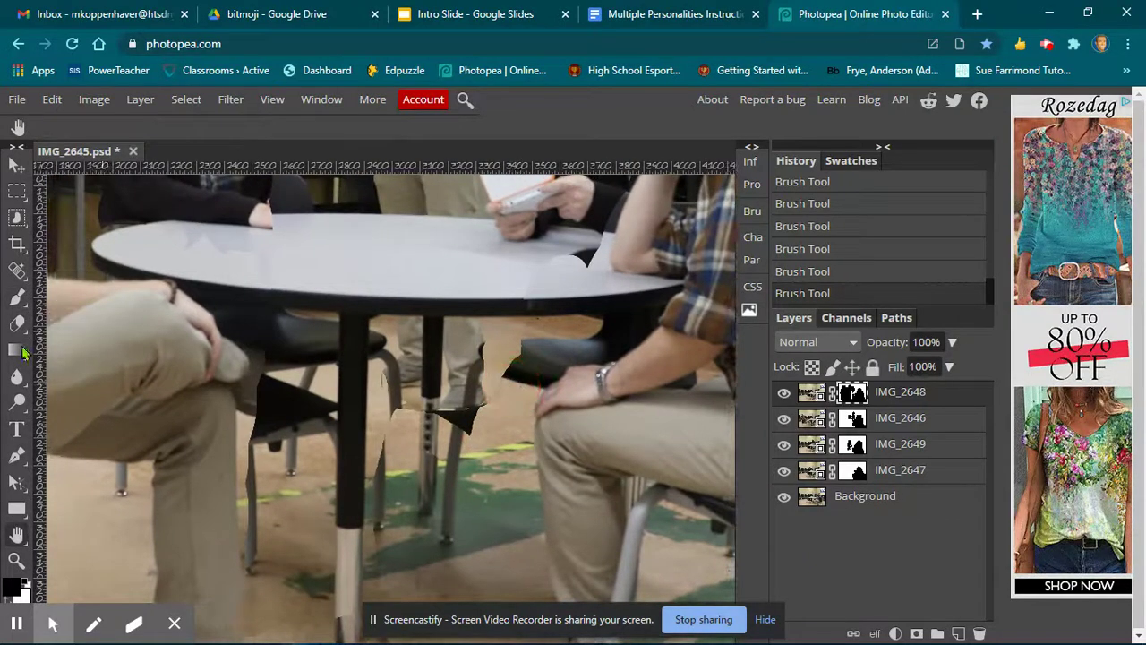
click(16, 300)
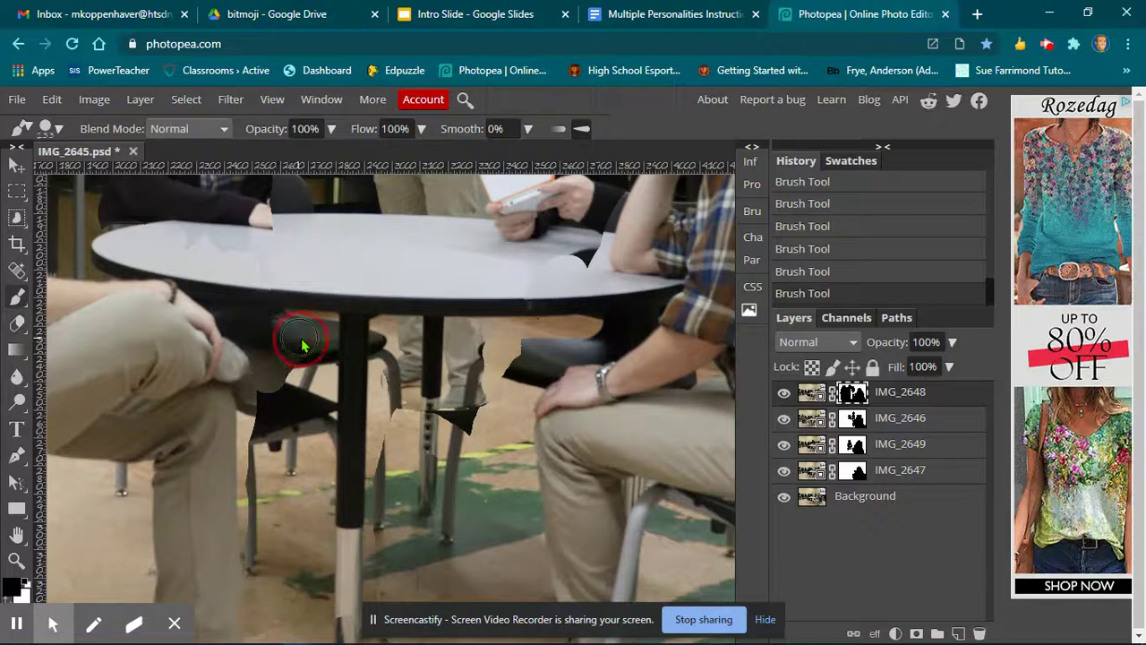
mouse_move(265, 504)
mouse_down()
mouse_move(253, 512)
mouse_move(242, 583)
mouse_move(256, 460)
mouse_move(249, 392)
mouse_move(283, 407)
mouse_move(306, 380)
mouse_move(312, 396)
mouse_move(293, 512)
mouse_move(318, 498)
mouse_move(312, 396)
mouse_move(322, 456)
mouse_up()
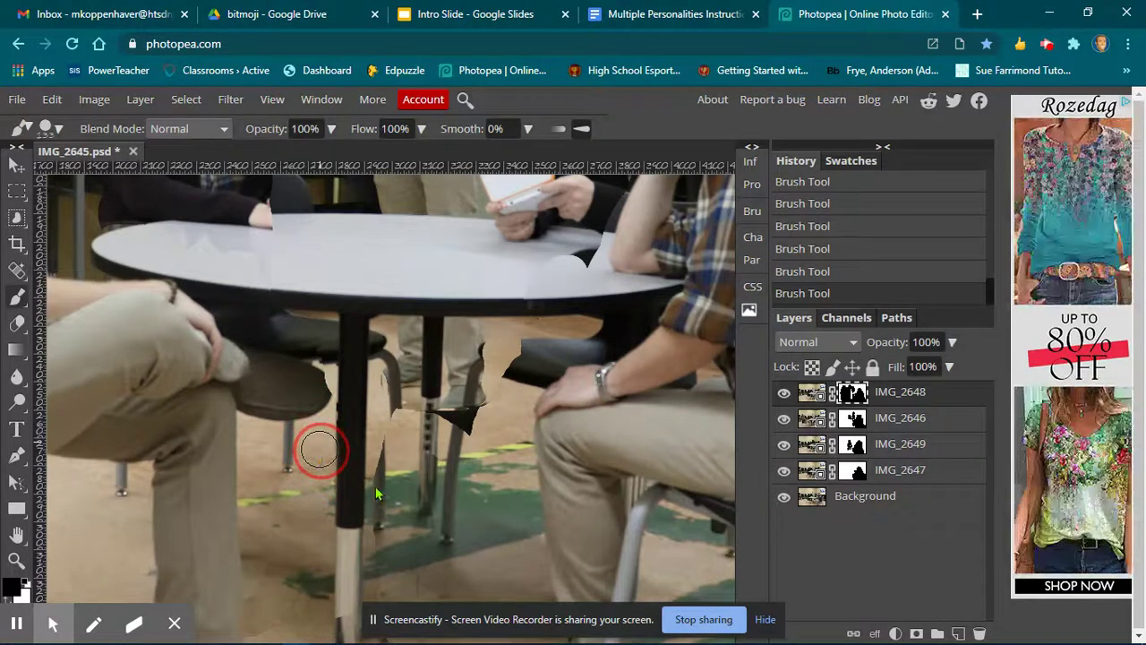
mouse_move(400, 515)
mouse_down()
mouse_move(384, 358)
mouse_move(379, 342)
mouse_move(334, 331)
mouse_move(286, 405)
mouse_move(282, 439)
mouse_move(322, 475)
mouse_up()
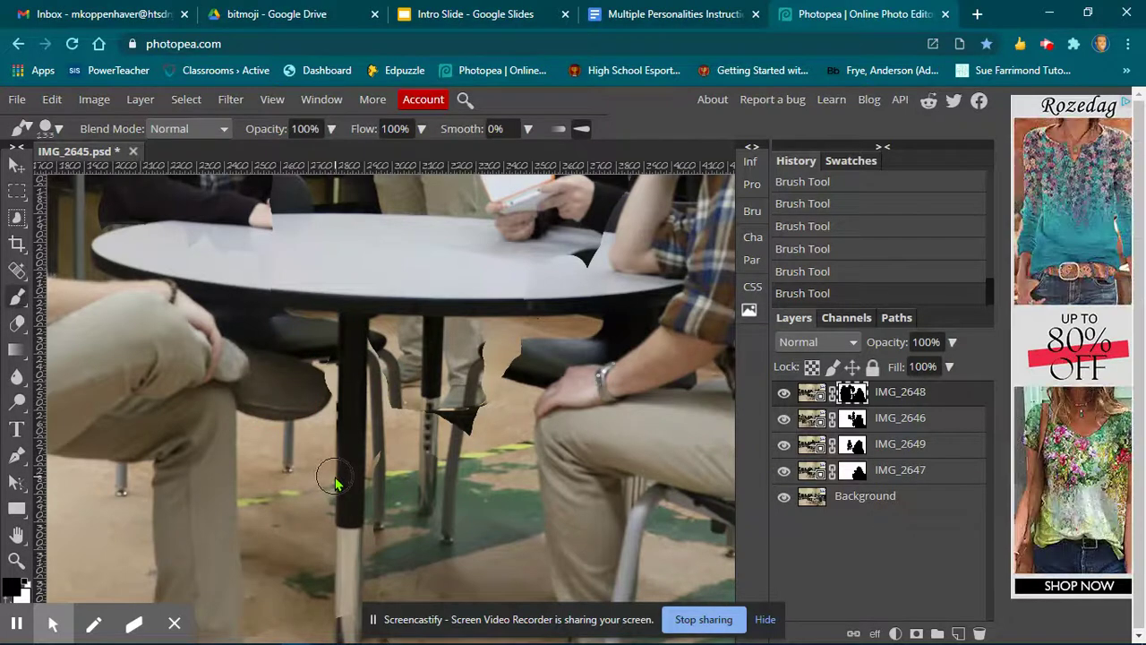
Switch the foreground to white and paint IMG_2648's mask near the seated man's elbow at the table edge.
key(space)
mouse_move(502, 385)
mouse_down()
mouse_move(380, 457)
mouse_move(312, 560)
mouse_up()
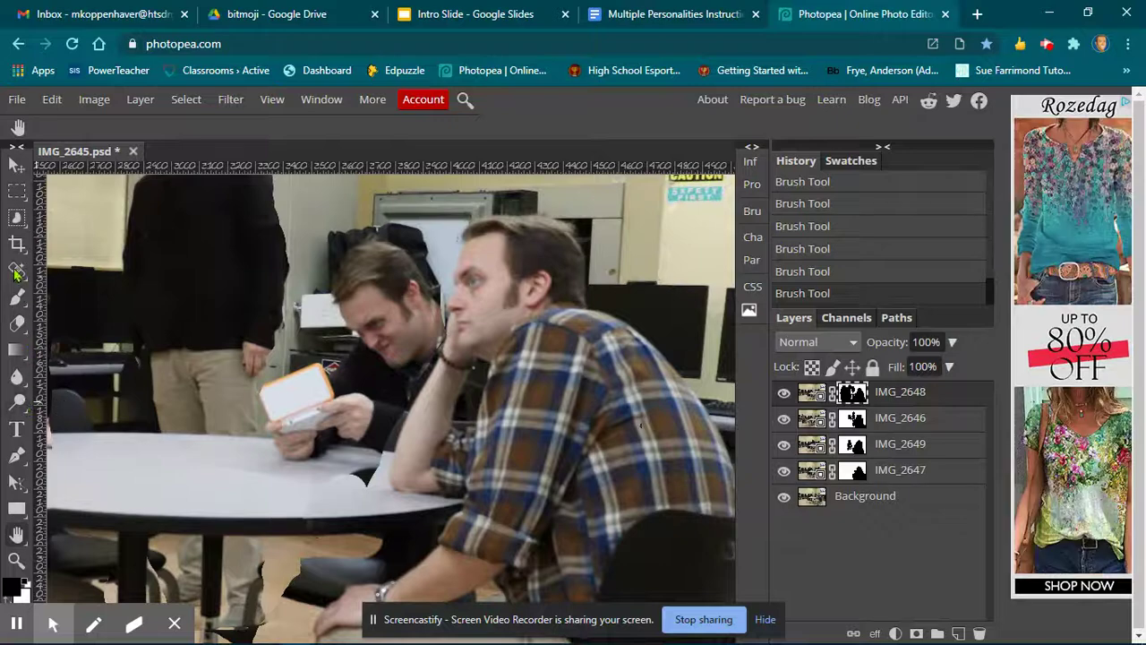
click(17, 298)
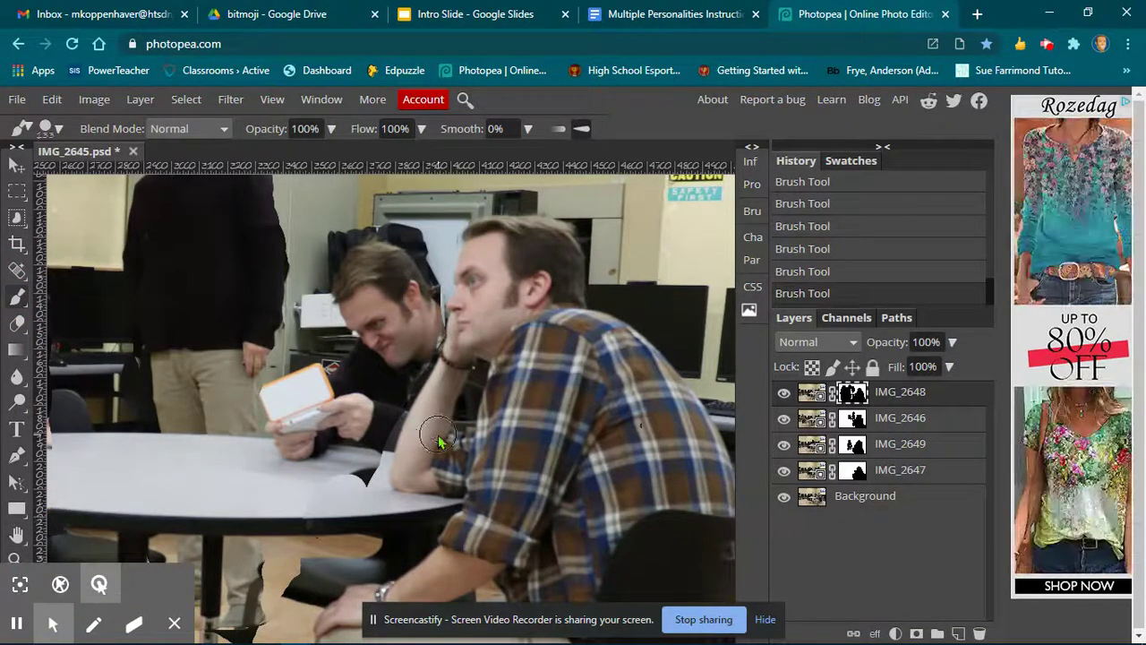
click(12, 589)
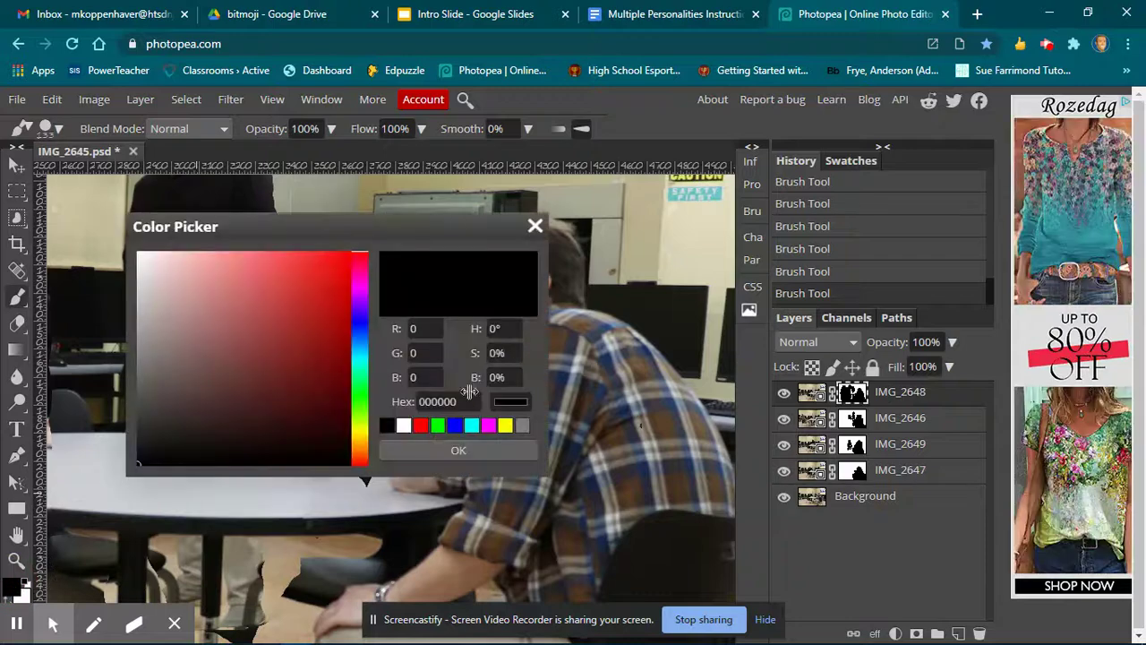
click(408, 426)
click(457, 451)
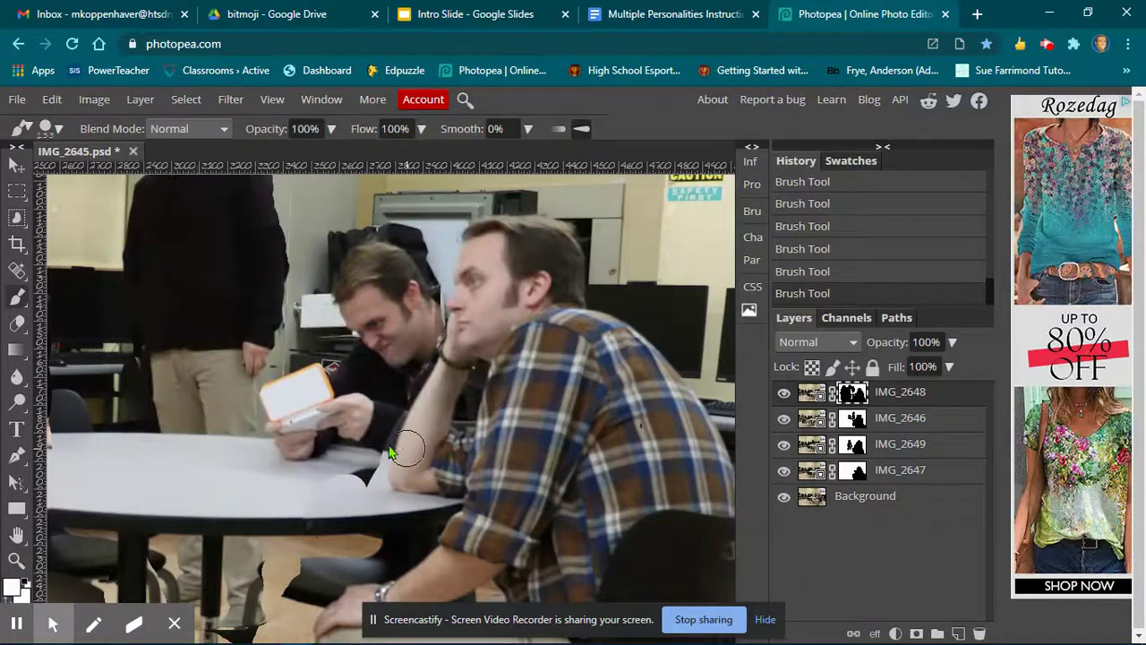
click(387, 430)
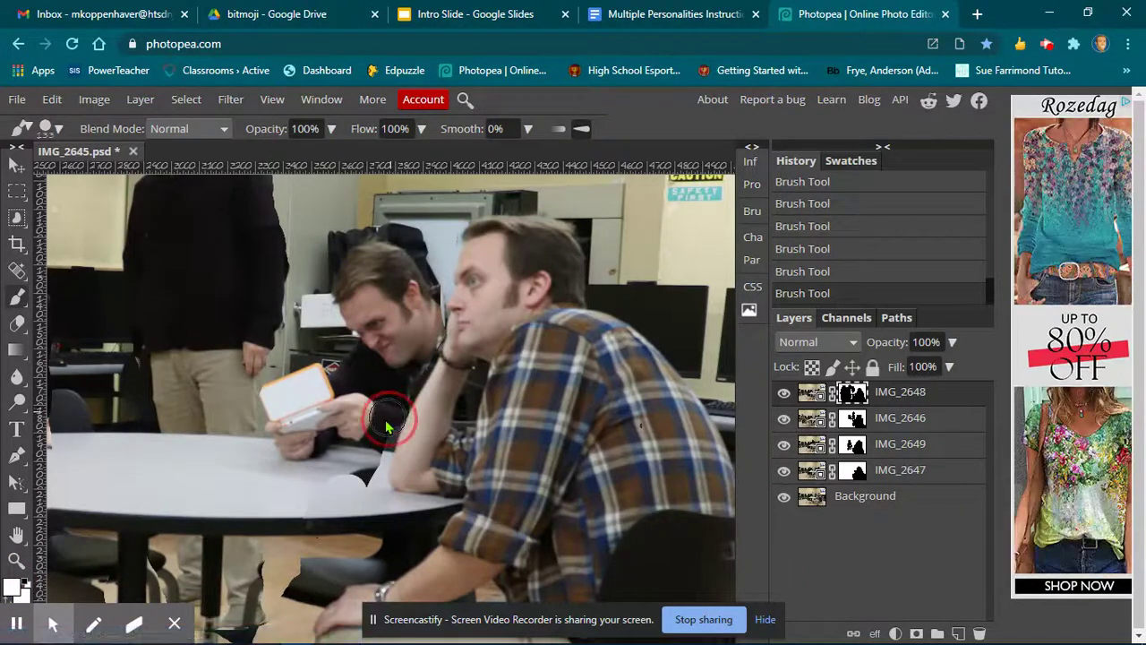
drag(385, 433, 367, 468)
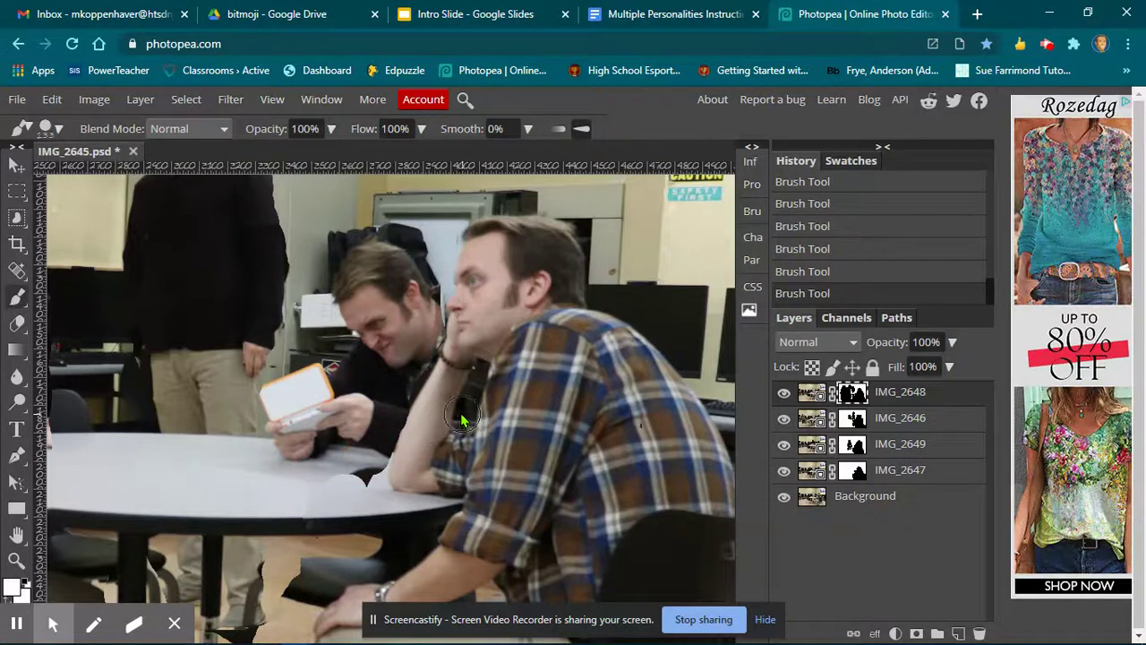
Set the brush to 28 px and paint white on the mask beside the plaid-shirt man's raised arm.
click(49, 128)
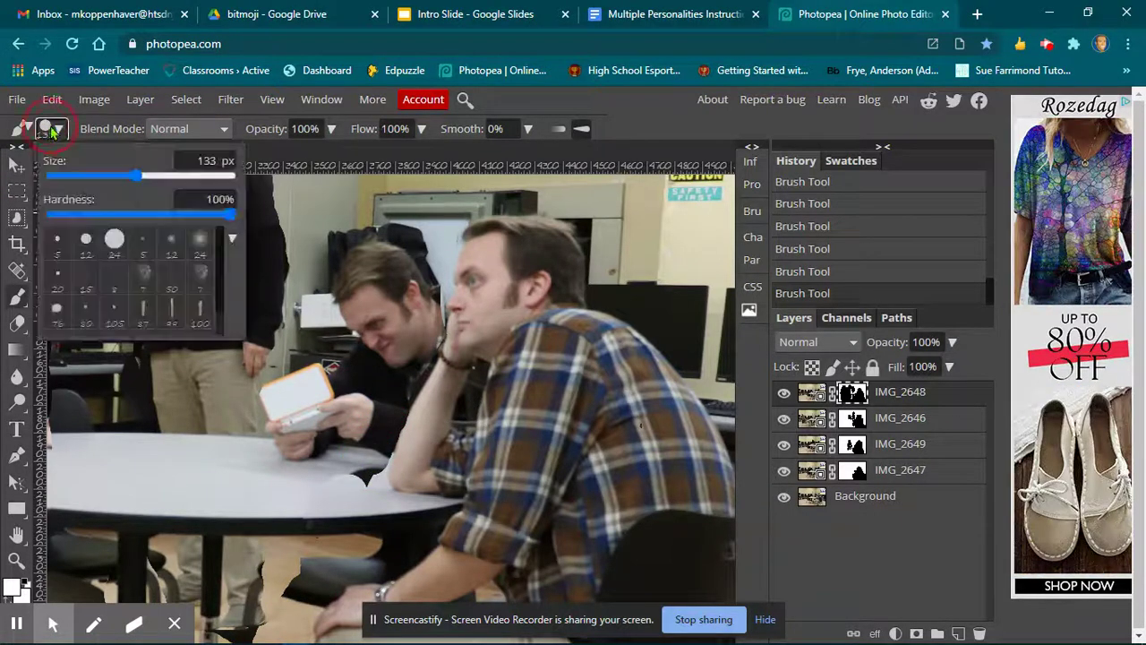
click(100, 176)
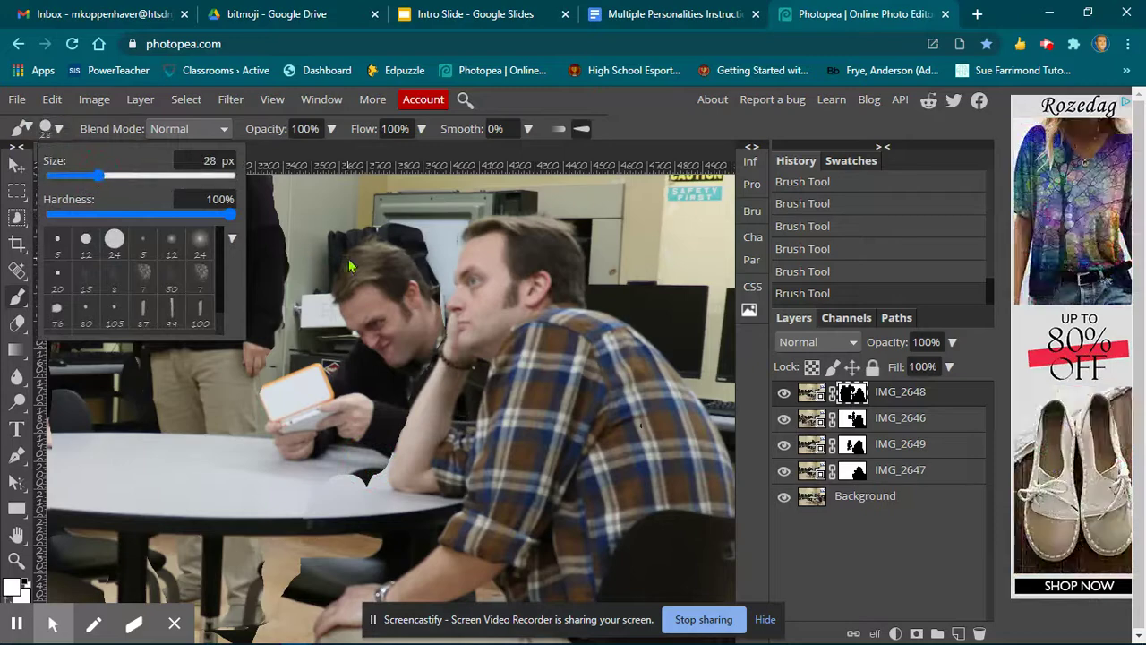
click(465, 403)
drag(472, 391, 484, 375)
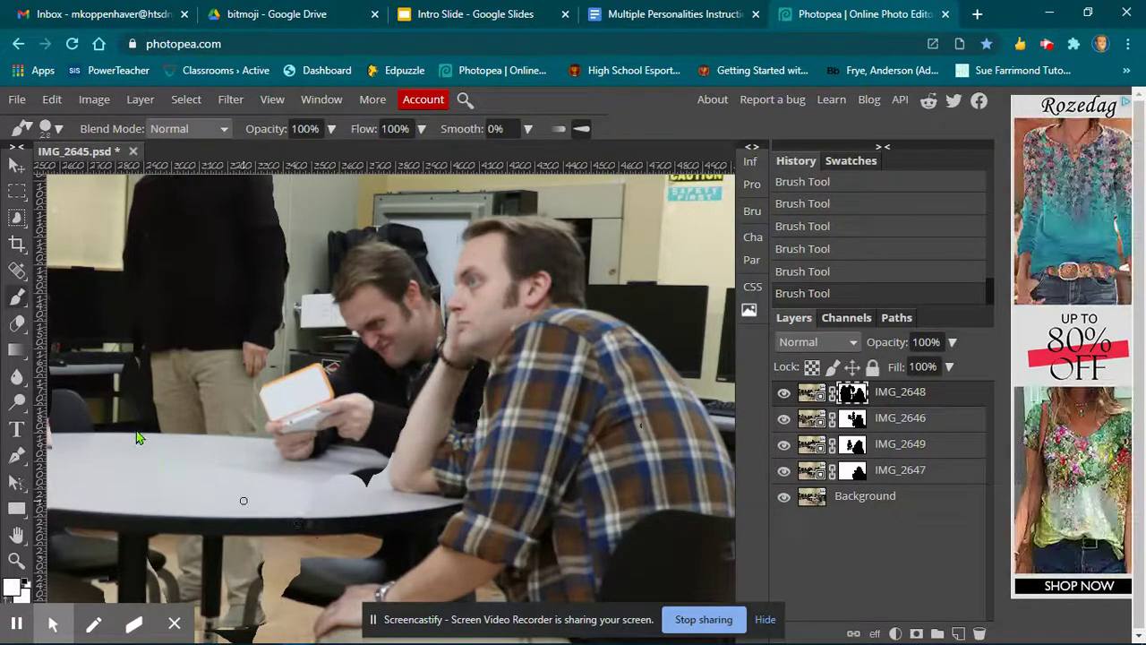
Switch the foreground to black and paint out the stray fragment along the table edge, enlarging the brush to 113 px.
click(11, 586)
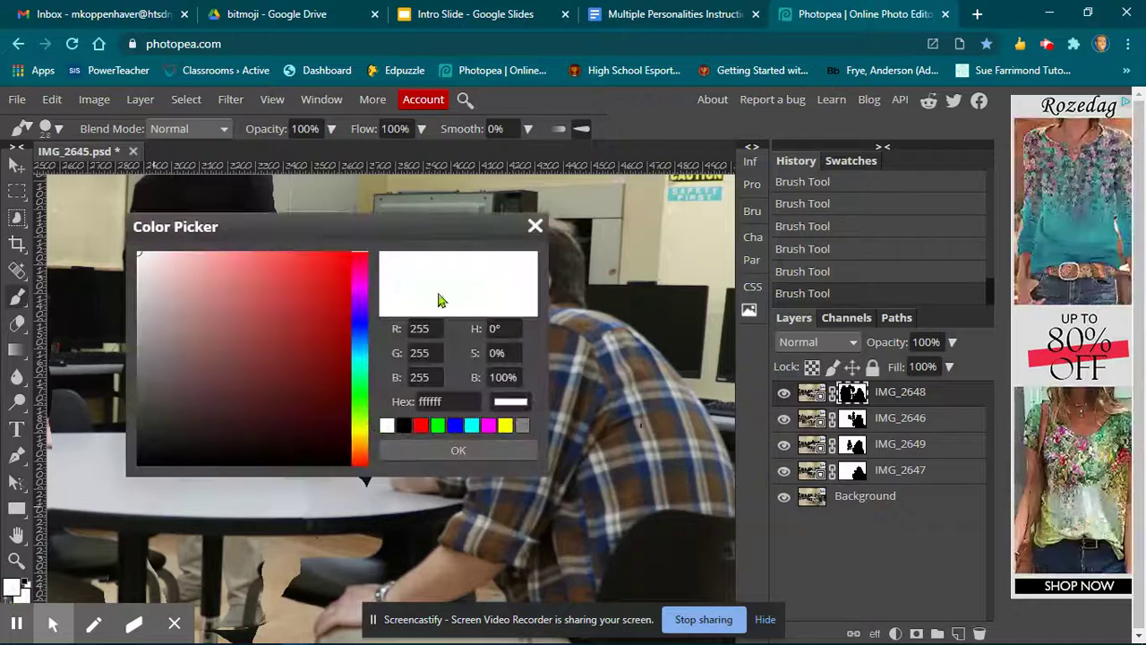
click(404, 426)
click(413, 454)
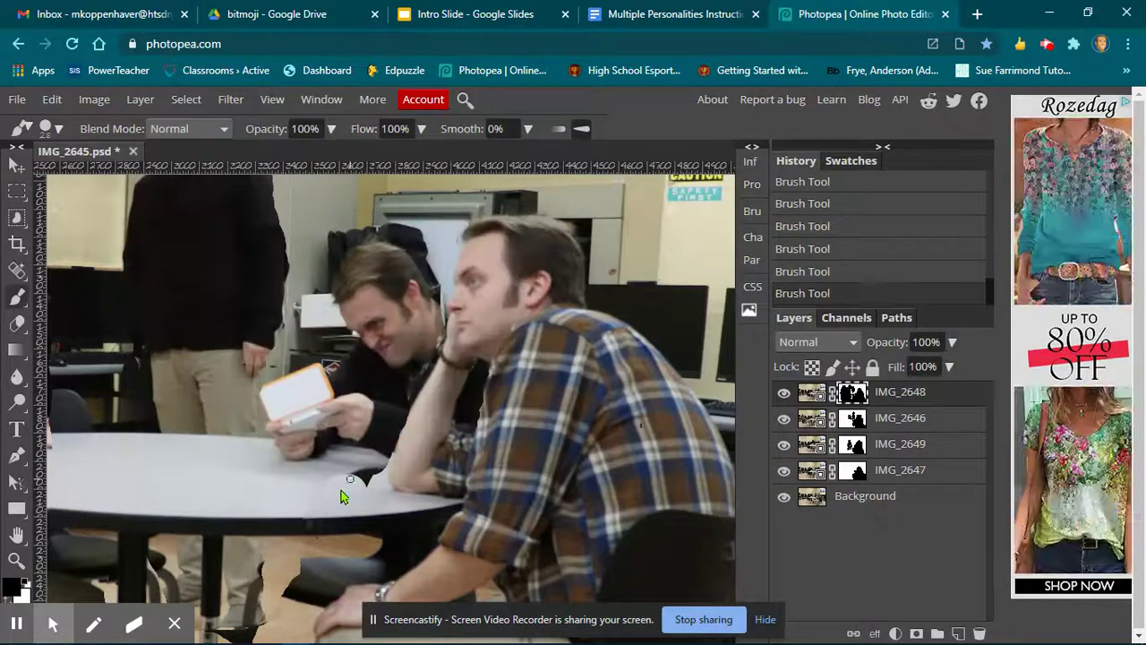
mouse_move(370, 496)
mouse_down()
mouse_move(352, 471)
mouse_move(324, 490)
mouse_move(372, 470)
mouse_move(361, 467)
mouse_up()
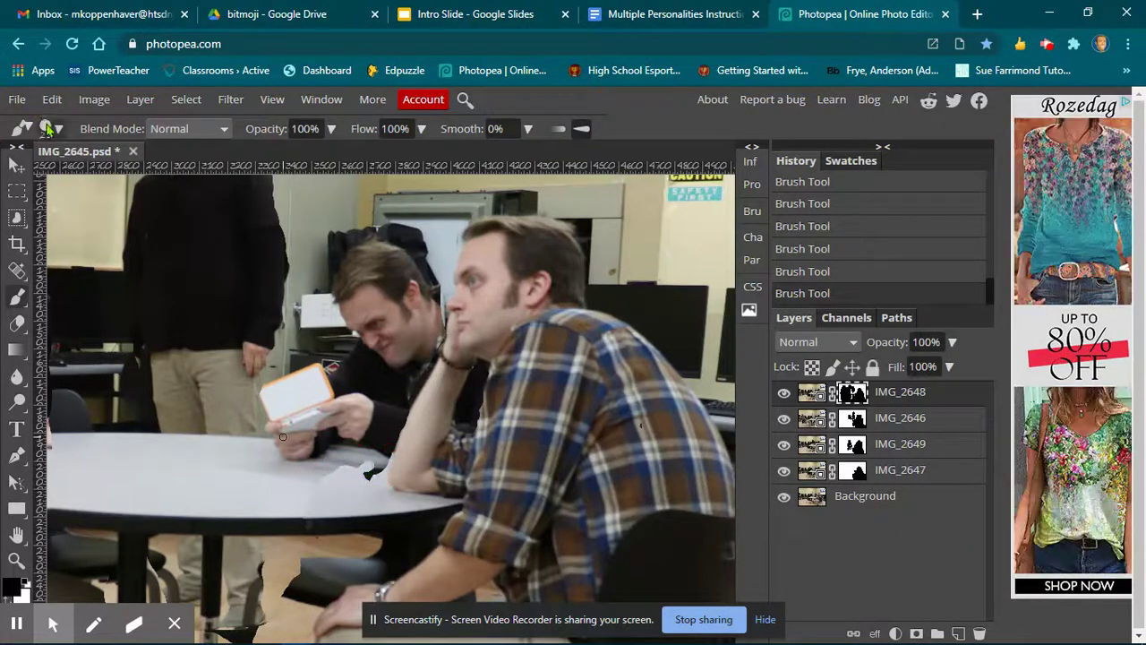
click(49, 128)
drag(162, 165, 192, 165)
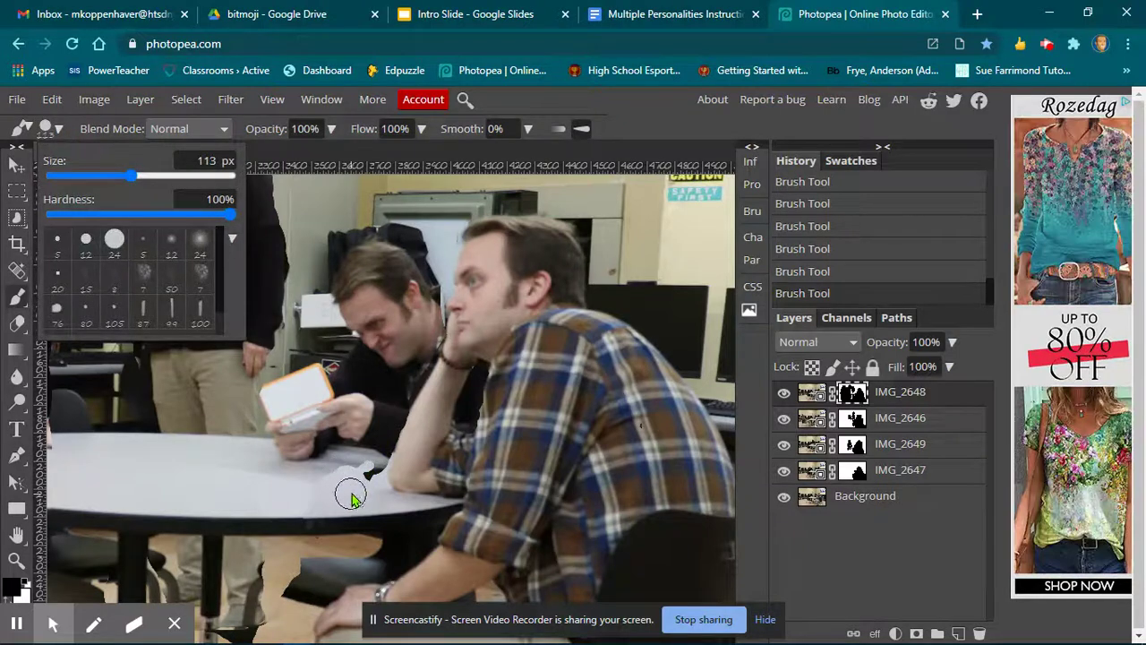
mouse_move(358, 483)
mouse_down()
mouse_move(373, 466)
mouse_move(283, 481)
mouse_move(243, 462)
mouse_move(192, 467)
mouse_up()
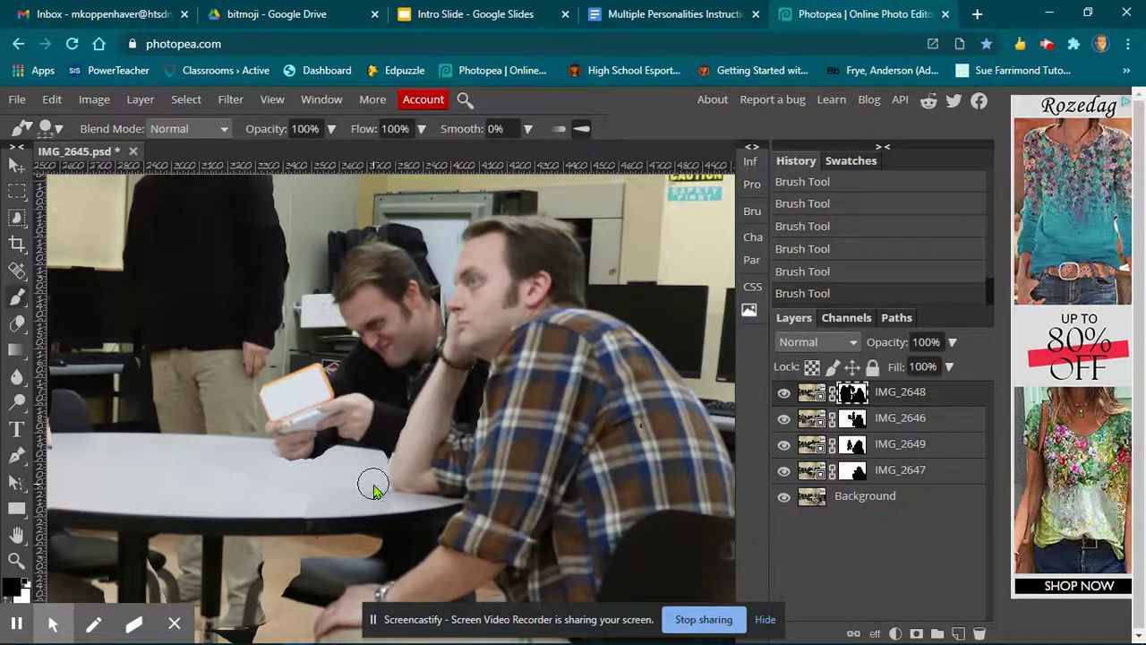
scroll(374, 488, down, 5)
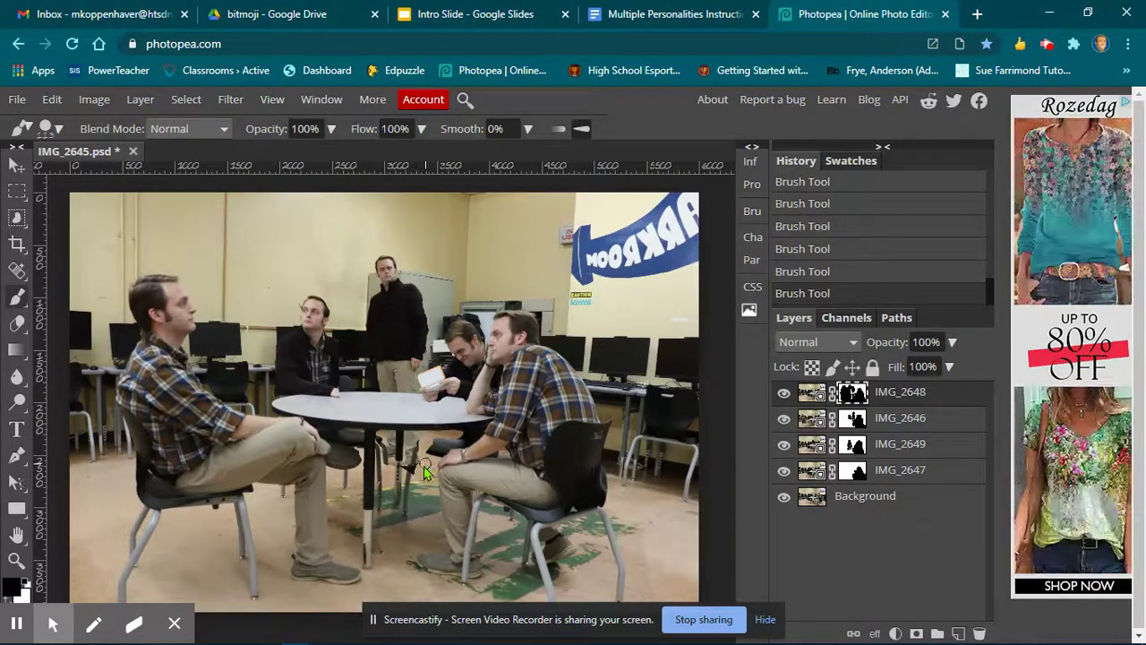
click(402, 479)
key(ctrl+minus)
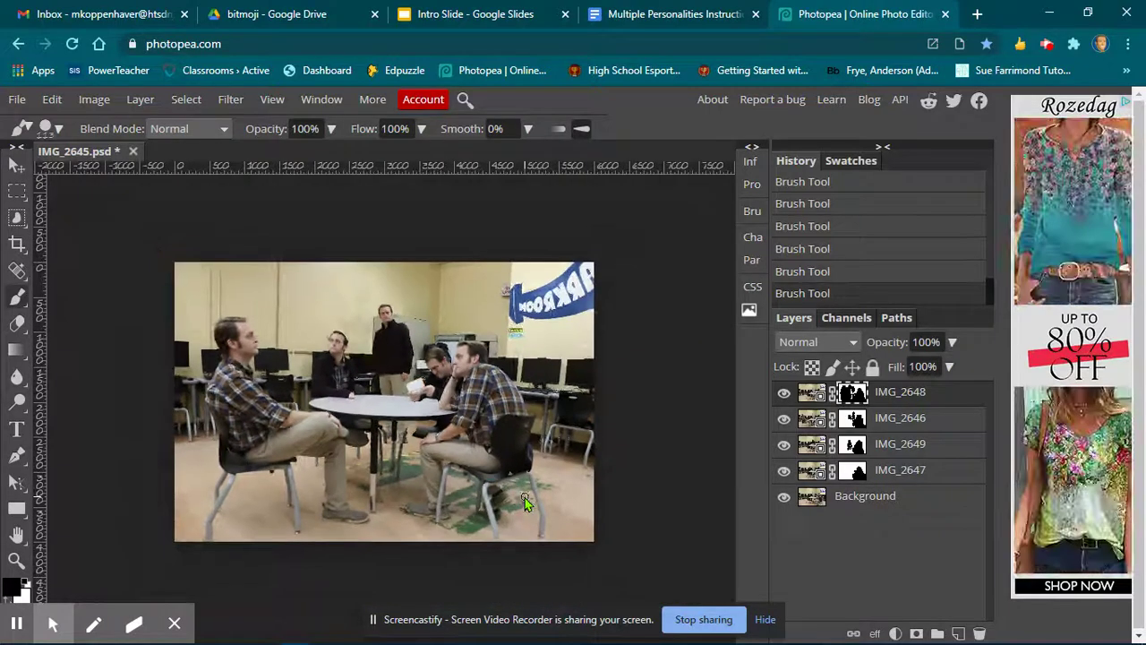